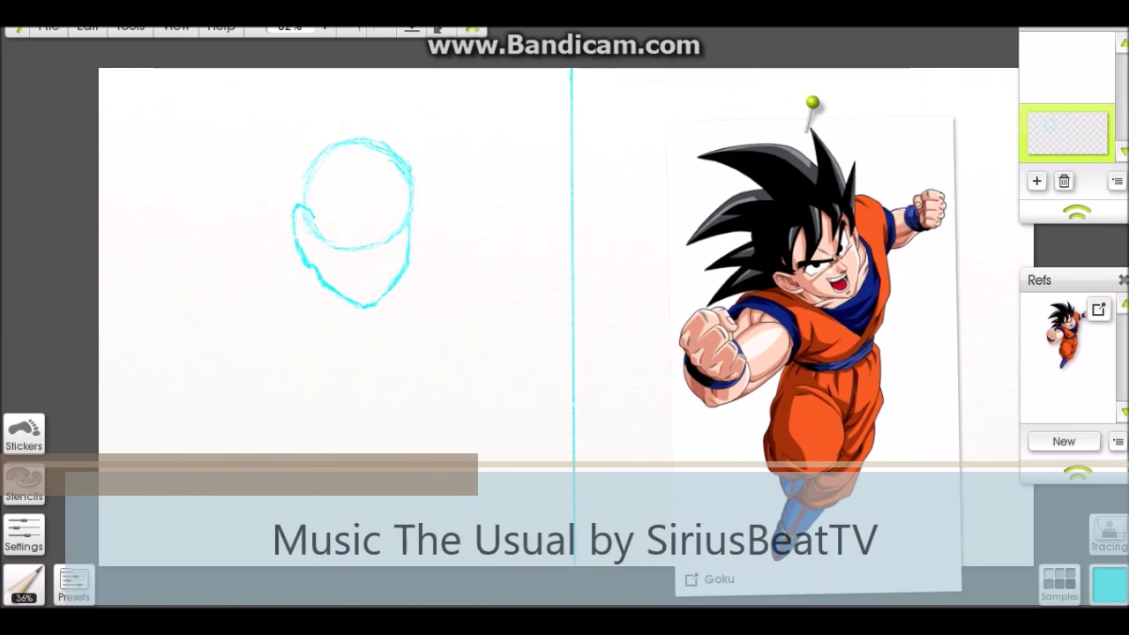
Sketch the forehead bangs and spiky hair around the head in cyan pencil, following the Goku_(Base) reference
{"action": "left_click_drag", "start_coordinate": [97, 208], "coordinate": [761, 290]}
{"action": "mouse_move", "coordinate": [344, 163]}
{"action": "left_mouse_down"}
{"action": "mouse_move", "coordinate": [355, 216]}
{"action": "mouse_move", "coordinate": [393, 181]}
{"action": "mouse_move", "coordinate": [409, 192]}
{"action": "mouse_move", "coordinate": [486, 114]}
{"action": "left_mouse_up"}
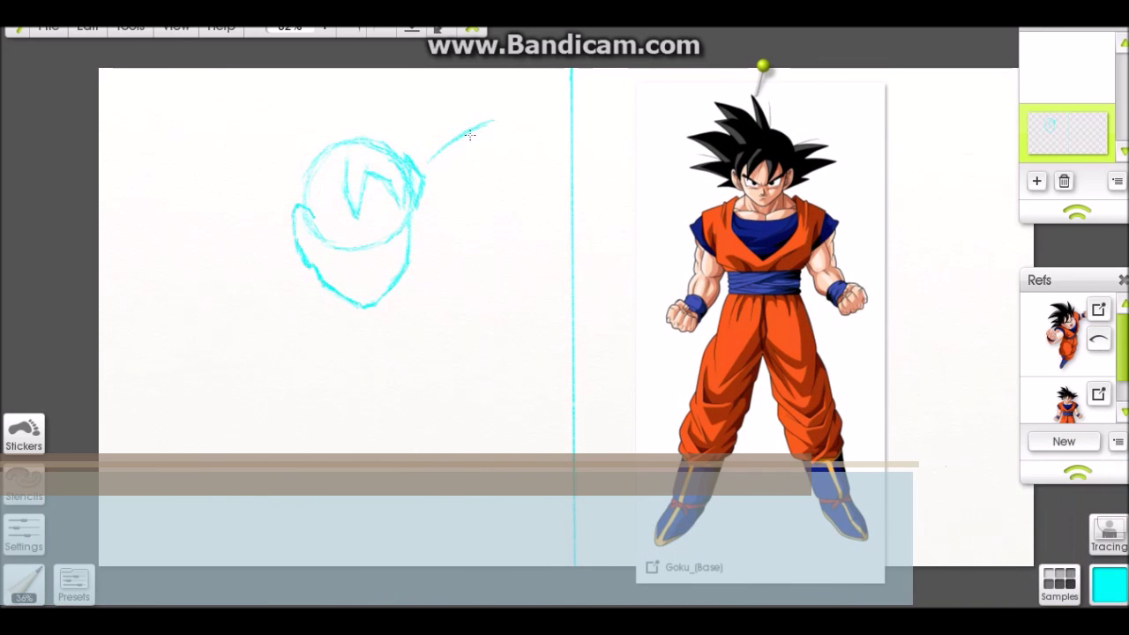
{"action": "left_click_drag", "start_coordinate": [406, 125], "coordinate": [494, 119]}
{"action": "mouse_move", "coordinate": [428, 163]}
{"action": "left_mouse_down"}
{"action": "mouse_move", "coordinate": [497, 156]}
{"action": "mouse_move", "coordinate": [446, 216]}
{"action": "left_mouse_up"}
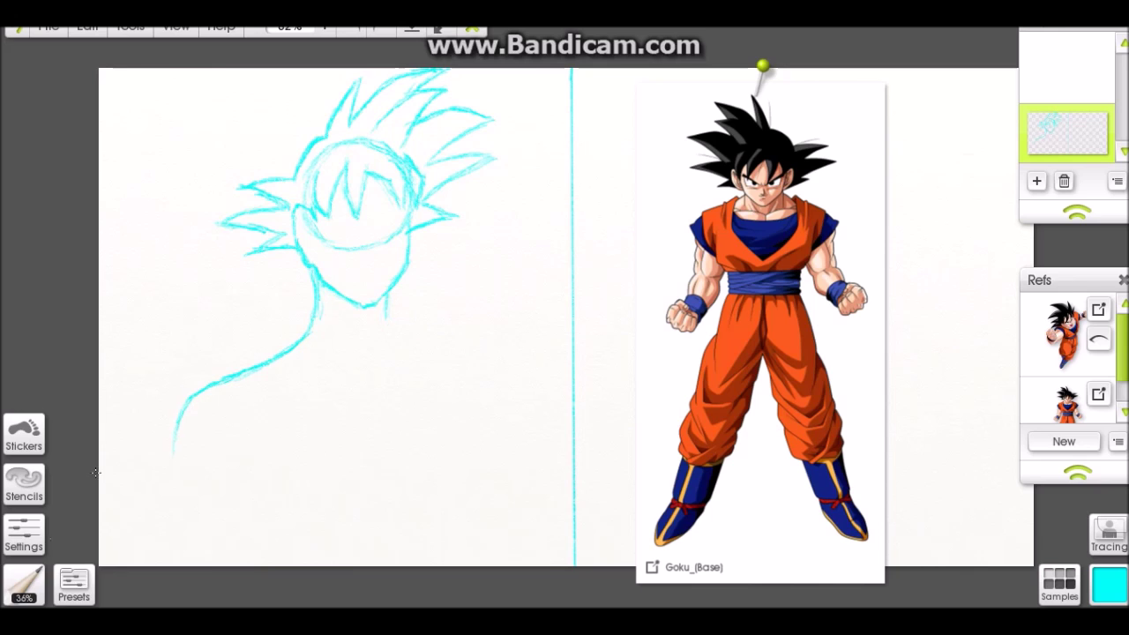
Redraw Goku's neck and shoulder line, and sketch the sleeve edge and V-shaped collar
{"action": "key", "text": "ctrl+z"}
{"action": "left_click_drag", "start_coordinate": [315, 325], "coordinate": [313, 291]}
{"action": "left_click_drag", "start_coordinate": [227, 373], "coordinate": [264, 439]}
{"action": "mouse_move", "coordinate": [216, 389]}
{"action": "left_mouse_down"}
{"action": "mouse_move", "coordinate": [178, 413]}
{"action": "mouse_move", "coordinate": [226, 432]}
{"action": "left_mouse_up"}
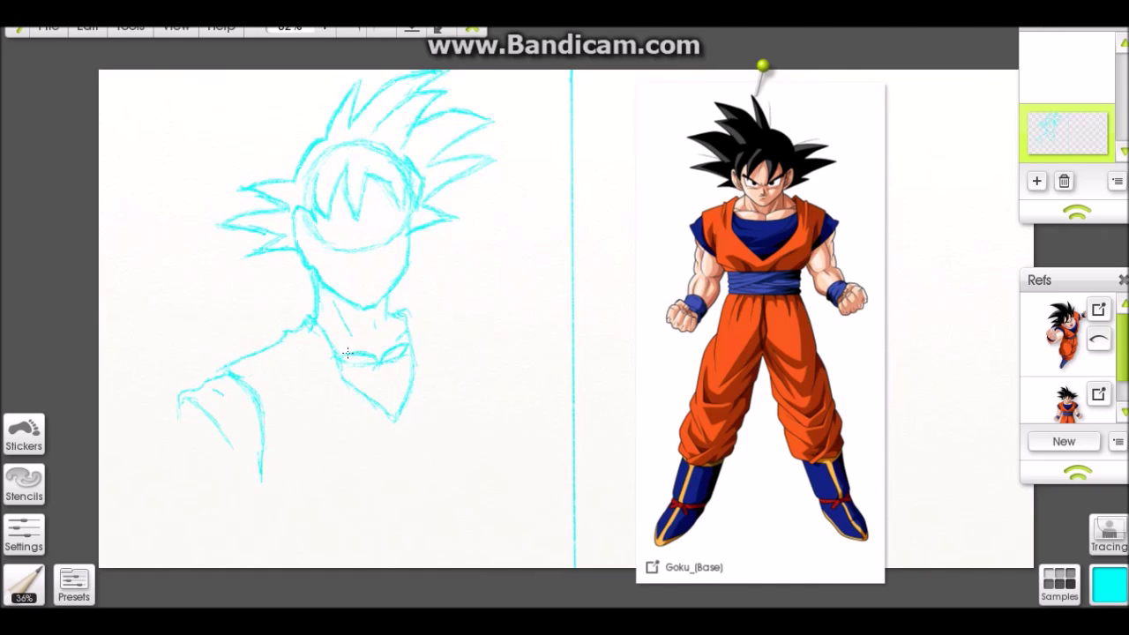
Sketch both of Goku's arms, the sides of the torso and the waist sash down to the canvas edge
{"action": "scroll", "coordinate": [418, 315], "scroll_direction": "up", "scroll_amount": 3}
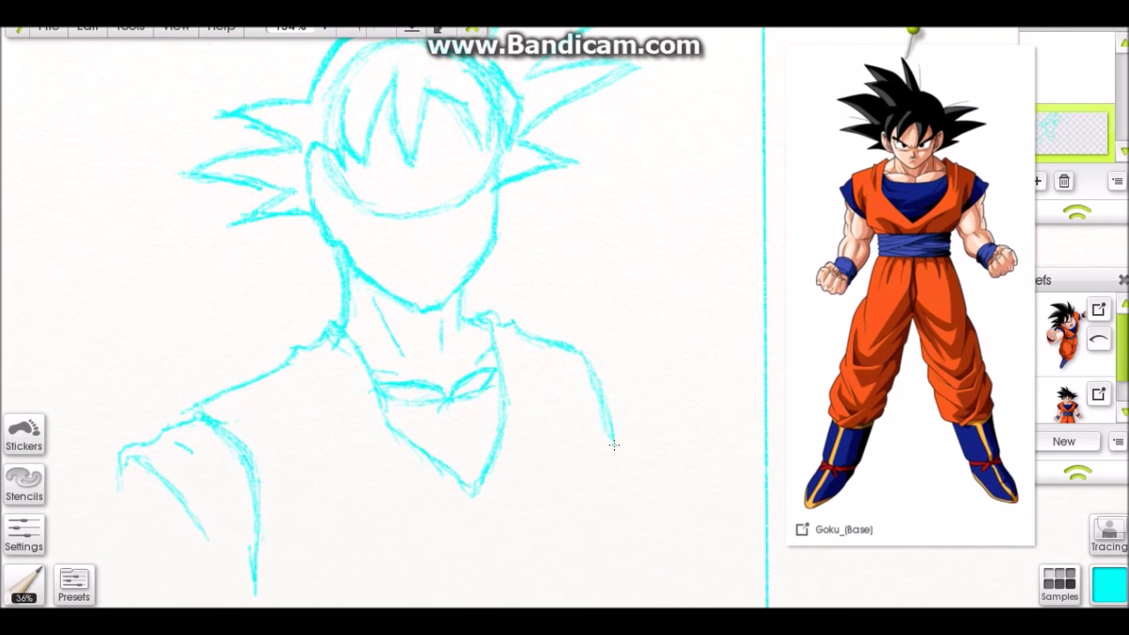
{"action": "scroll", "coordinate": [610, 376], "scroll_direction": "down", "scroll_amount": 5}
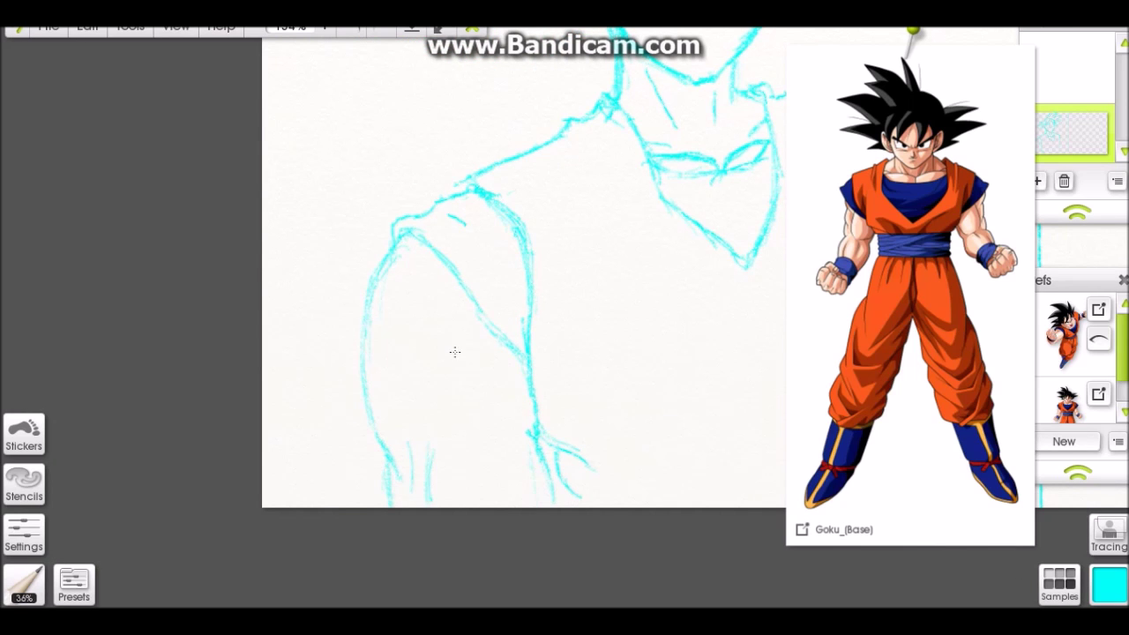
{"action": "scroll", "coordinate": [455, 352], "scroll_direction": "up", "scroll_amount": 3}
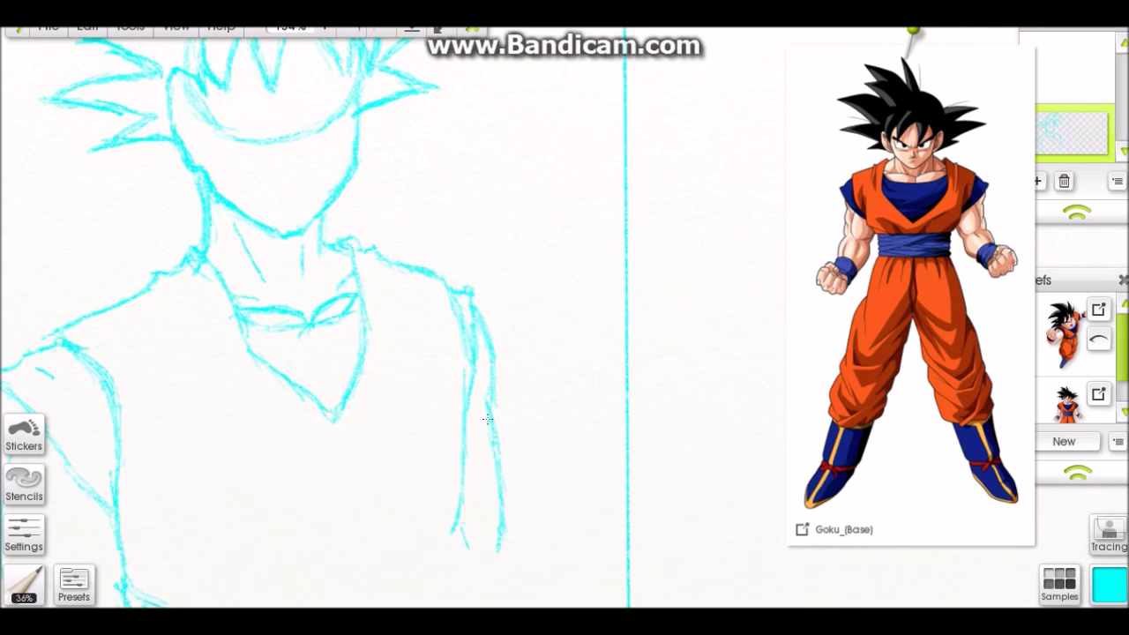
{"action": "scroll", "coordinate": [487, 420], "scroll_direction": "down", "scroll_amount": 2}
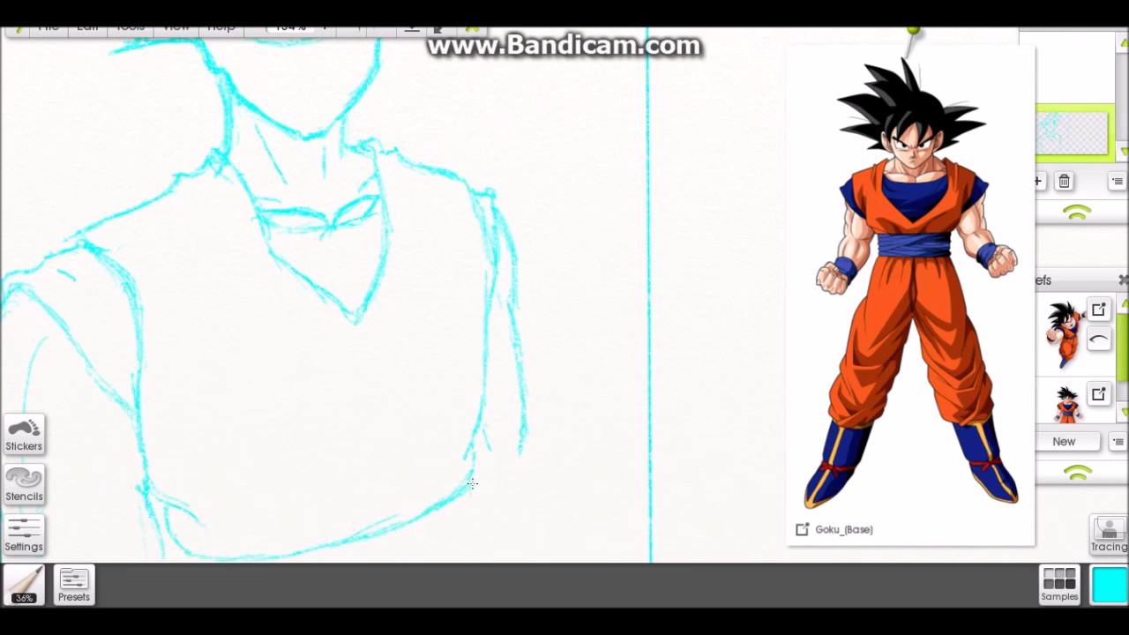
{"action": "scroll", "coordinate": [432, 542], "scroll_direction": "down", "scroll_amount": 2}
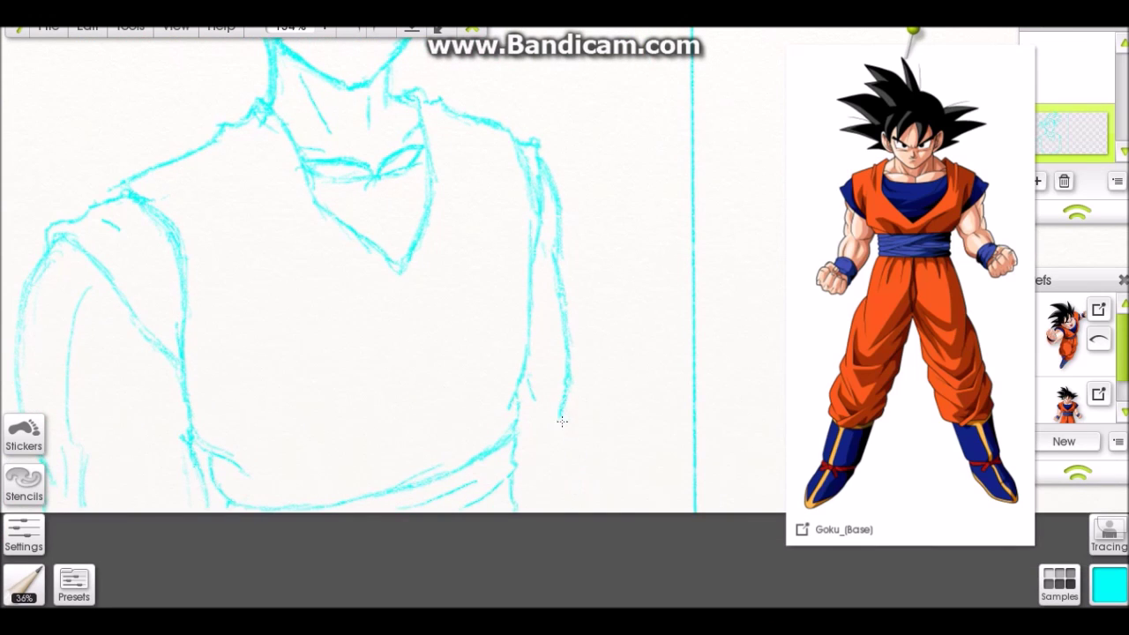
{"action": "scroll", "coordinate": [599, 410], "scroll_direction": "up", "scroll_amount": 4}
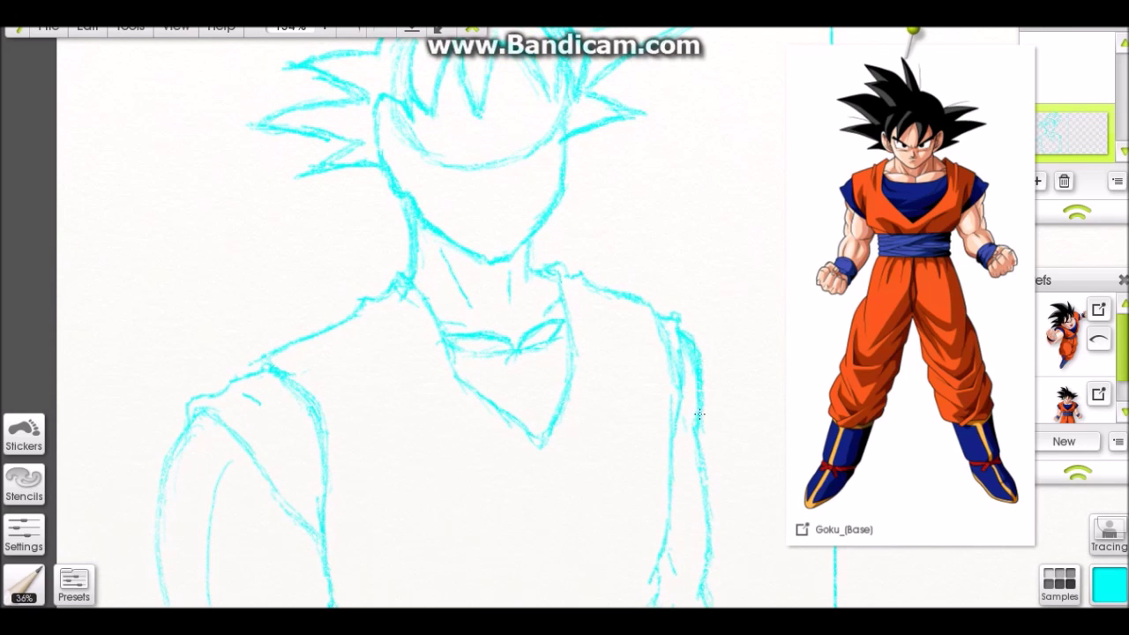
Redraw the undershirt neckline and V-shaped collar opening on Goku's chest
{"action": "scroll", "coordinate": [617, 371], "scroll_direction": "down", "scroll_amount": 3}
{"action": "left_click_drag", "start_coordinate": [439, 249], "coordinate": [522, 280]}
{"action": "left_click_drag", "start_coordinate": [390, 249], "coordinate": [466, 409]}
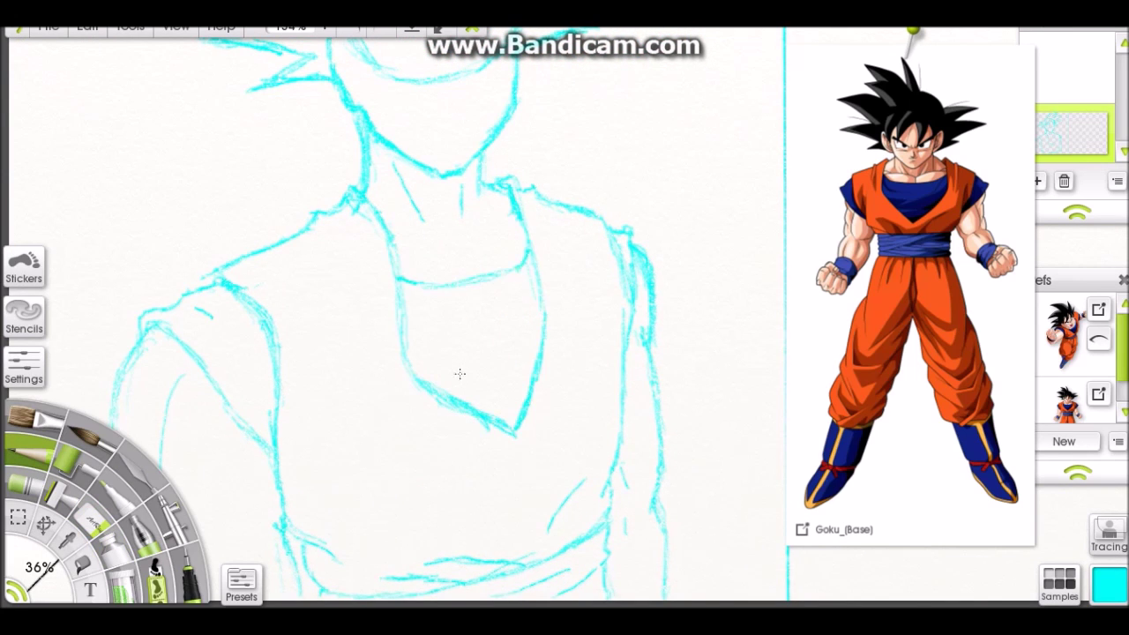
Sketch the inner ear and face guidelines, and add Goku's angled brows and narrow eyes
{"action": "scroll", "coordinate": [504, 252], "scroll_direction": "up", "scroll_amount": 5}
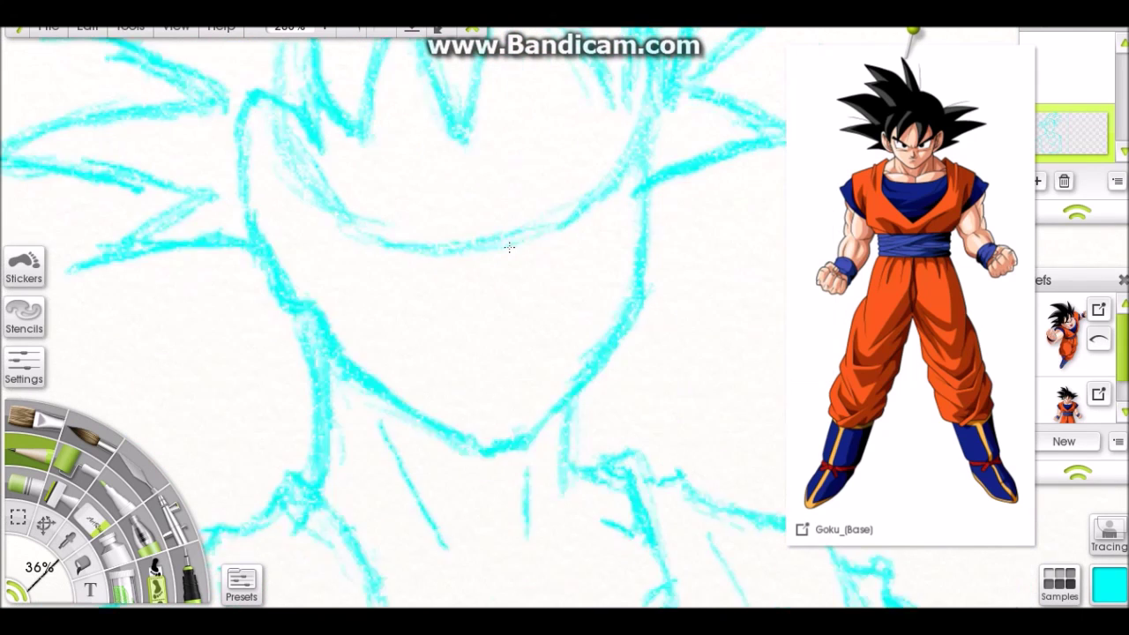
{"action": "left_click_drag", "start_coordinate": [369, 286], "coordinate": [697, 275]}
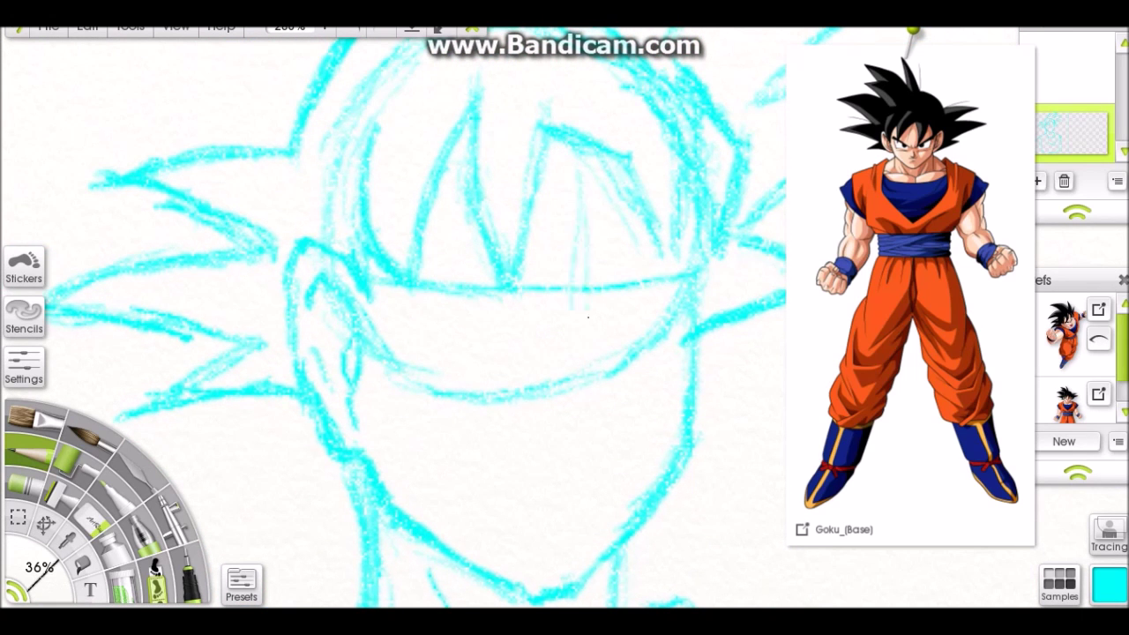
{"action": "left_click_drag", "start_coordinate": [581, 208], "coordinate": [561, 586]}
{"action": "left_click_drag", "start_coordinate": [593, 325], "coordinate": [586, 167]}
{"action": "left_click_drag", "start_coordinate": [688, 236], "coordinate": [423, 269]}
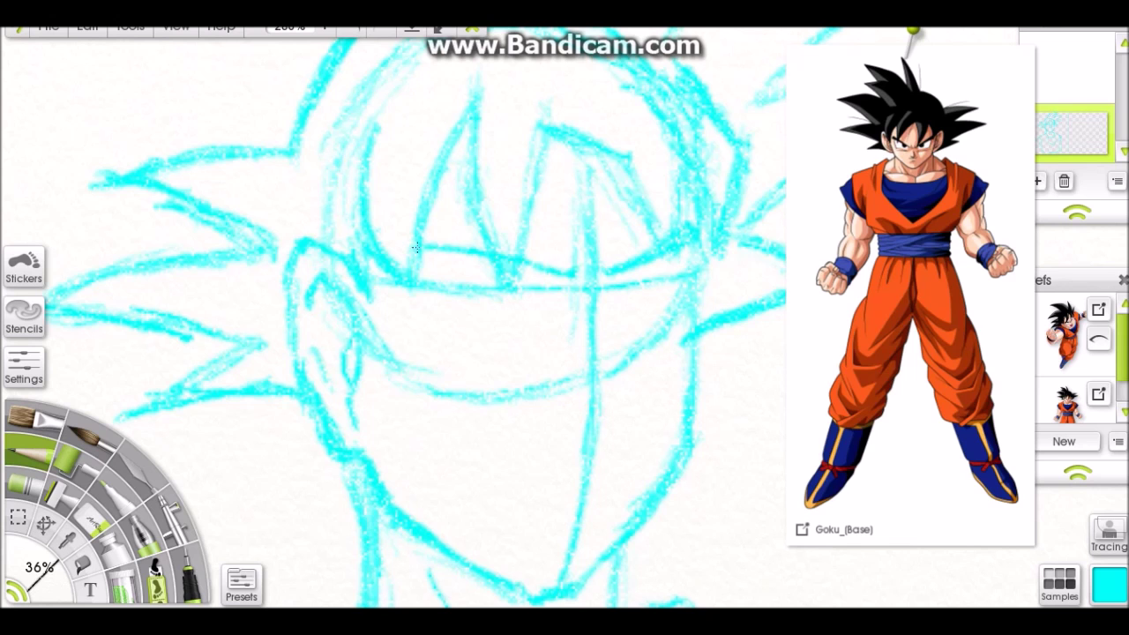
{"action": "left_click_drag", "start_coordinate": [407, 231], "coordinate": [472, 249]}
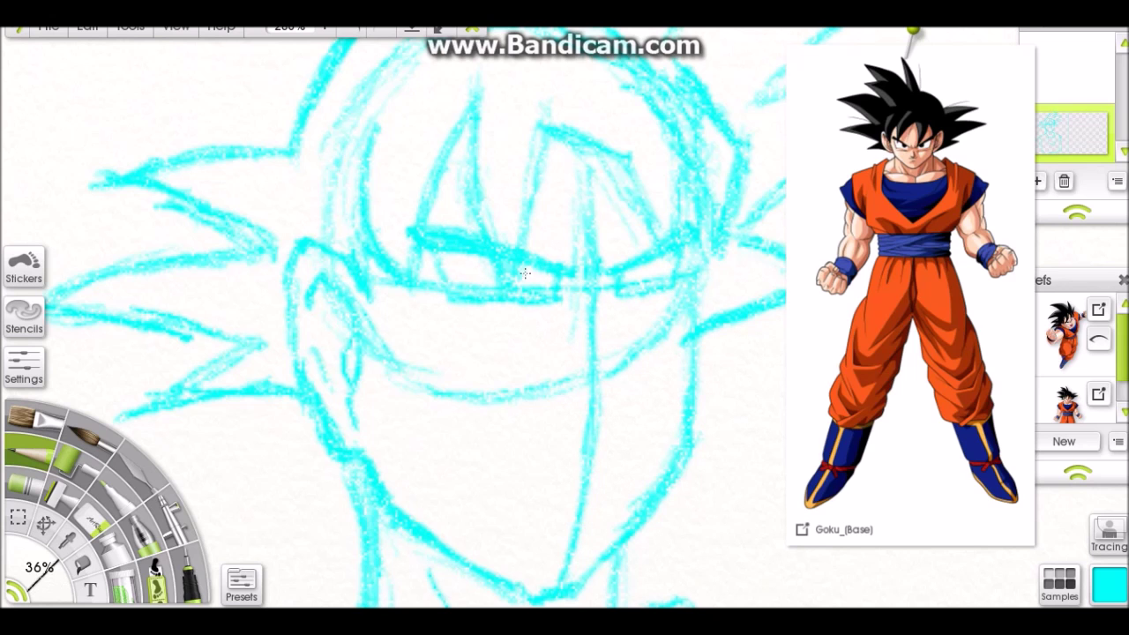
Sketch Goku's nose and mouth, and refine the jawline to make the face narrower
{"action": "left_click_drag", "start_coordinate": [663, 304], "coordinate": [697, 395]}
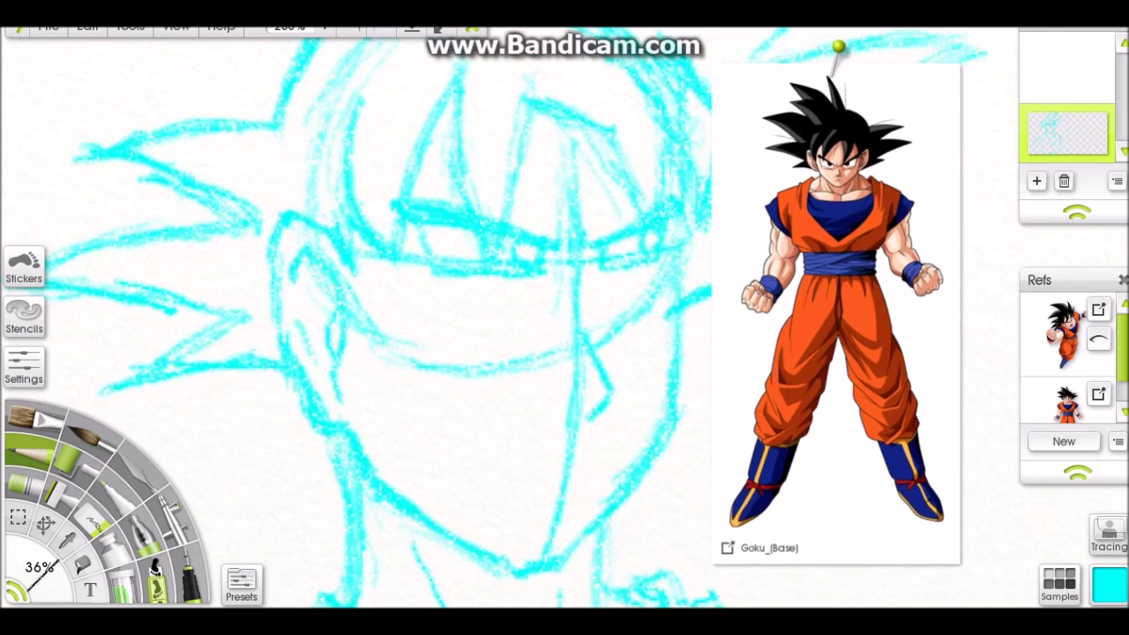
{"action": "mouse_move", "coordinate": [597, 397]}
{"action": "left_mouse_down"}
{"action": "mouse_move", "coordinate": [646, 379]}
{"action": "mouse_move", "coordinate": [549, 417]}
{"action": "left_mouse_up"}
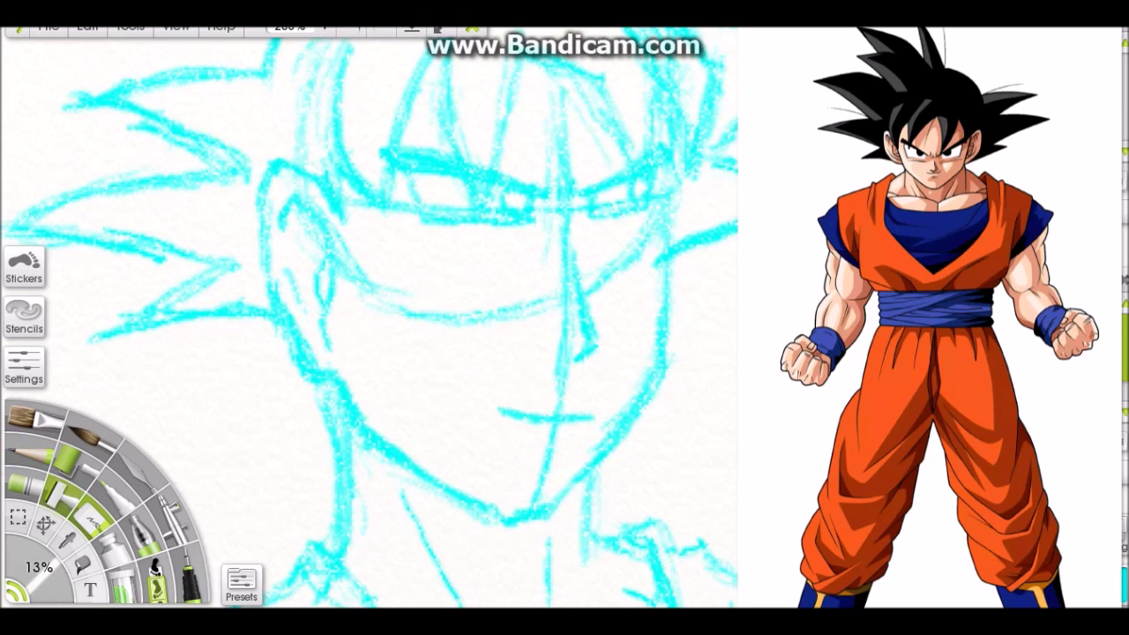
{"action": "mouse_move", "coordinate": [657, 238]}
{"action": "left_mouse_down"}
{"action": "mouse_move", "coordinate": [534, 335]}
{"action": "mouse_move", "coordinate": [445, 554]}
{"action": "mouse_move", "coordinate": [202, 444]}
{"action": "left_mouse_up"}
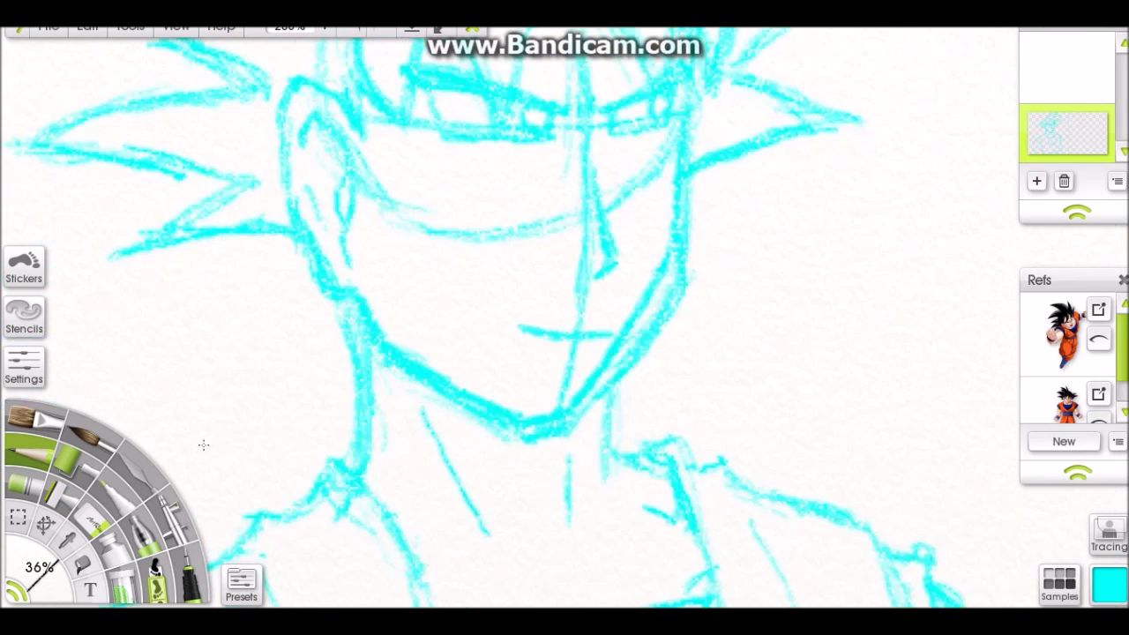
{"action": "mouse_move", "coordinate": [570, 436]}
{"action": "left_mouse_down"}
{"action": "mouse_move", "coordinate": [456, 318]}
{"action": "mouse_move", "coordinate": [509, 382]}
{"action": "left_mouse_up"}
Select Goku's head and hair with a rectangular selection and move them slightly down and right over the neck
{"action": "scroll", "coordinate": [509, 382], "scroll_direction": "down", "scroll_amount": 2}
{"action": "left_click", "coordinate": [17, 518]}
{"action": "mouse_move", "coordinate": [827, 448]}
{"action": "left_mouse_down"}
{"action": "mouse_move", "coordinate": [497, 429]}
{"action": "mouse_move", "coordinate": [448, 143]}
{"action": "mouse_move", "coordinate": [393, 68]}
{"action": "left_mouse_up"}
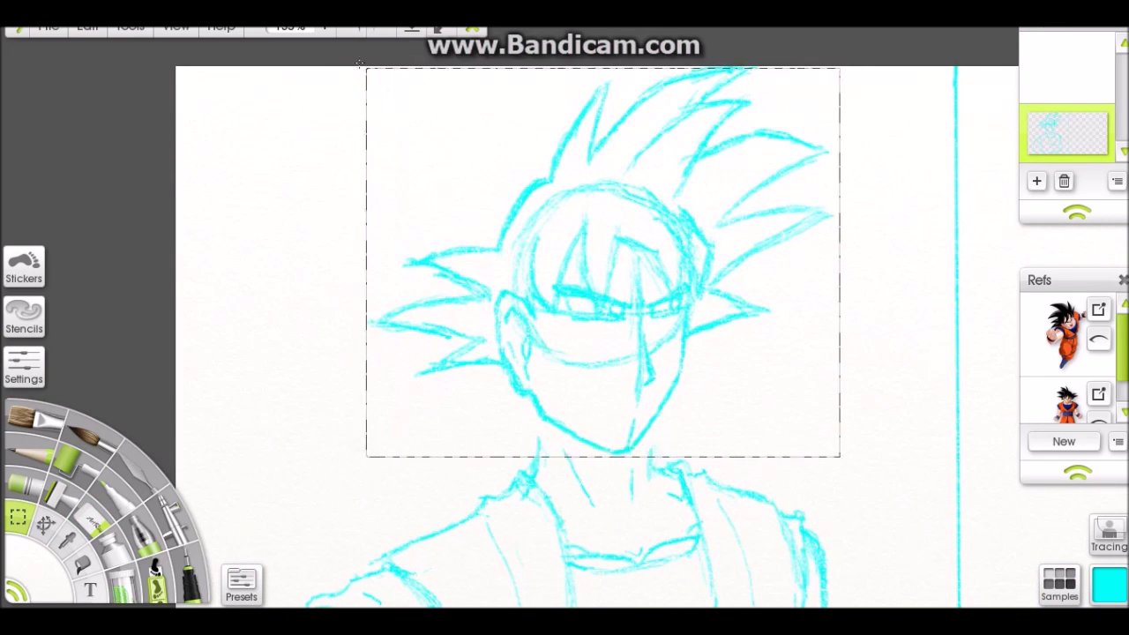
{"action": "scroll", "coordinate": [617, 353], "scroll_direction": "up", "scroll_amount": 2}
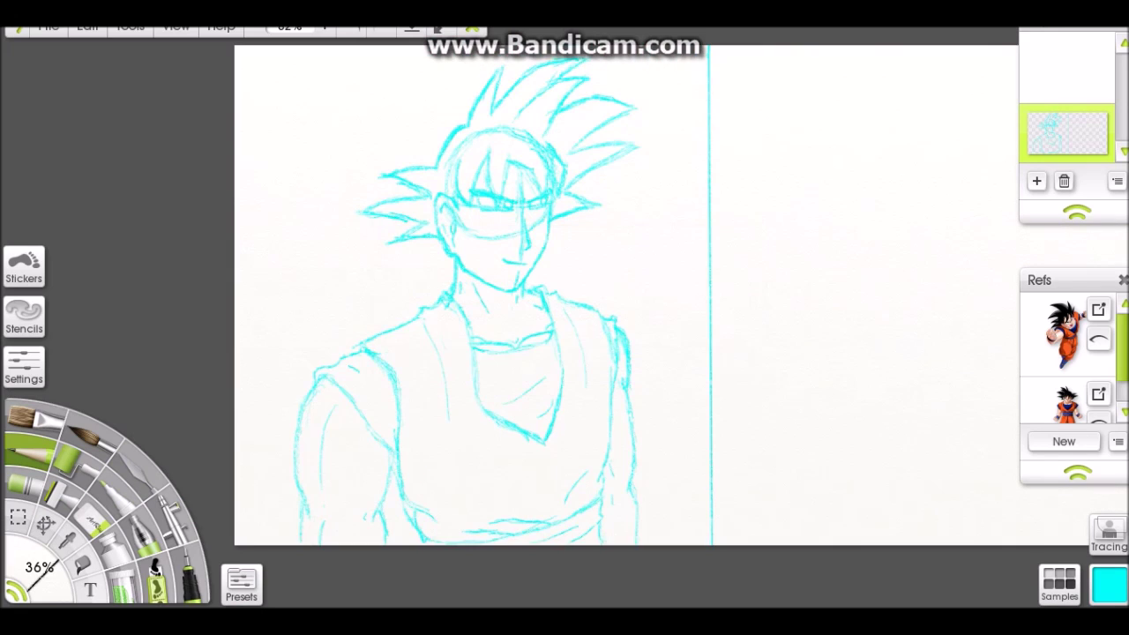
{"action": "left_click_drag", "start_coordinate": [718, 159], "coordinate": [870, 265]}
{"action": "left_click_drag", "start_coordinate": [732, 318], "coordinate": [794, 353]}
{"action": "scroll", "coordinate": [532, 410], "scroll_direction": "up", "scroll_amount": 1}
{"action": "key", "text": "e"}
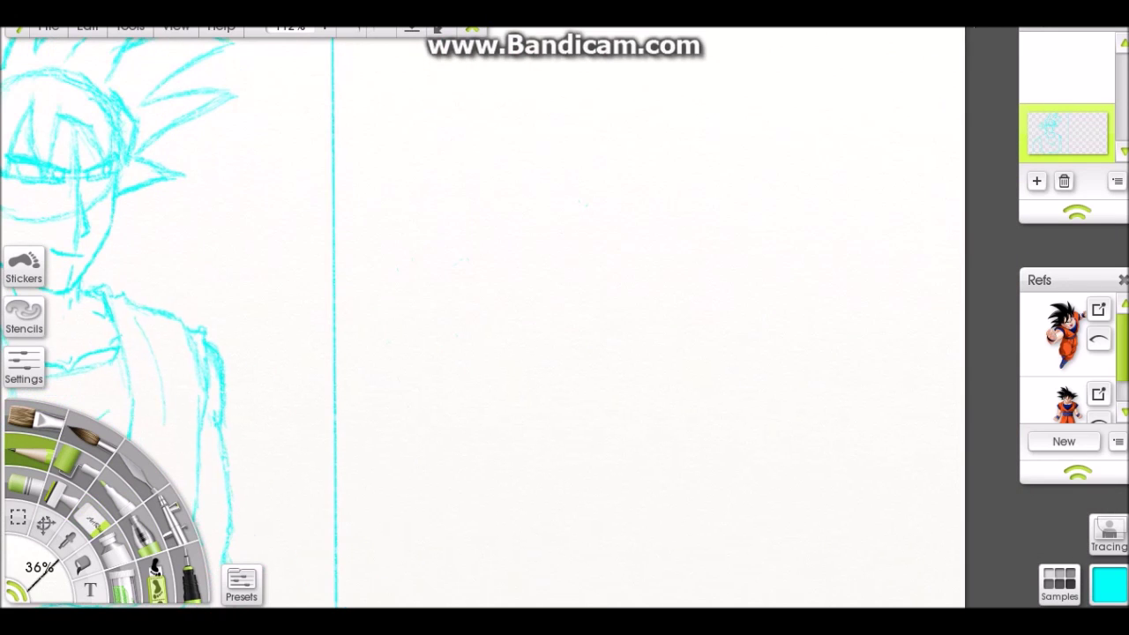
Replace the Goku references with the bald hero's character sheet and sketch his round head, jaw and ear right of the dividing line
{"action": "left_click", "coordinate": [1117, 441]}
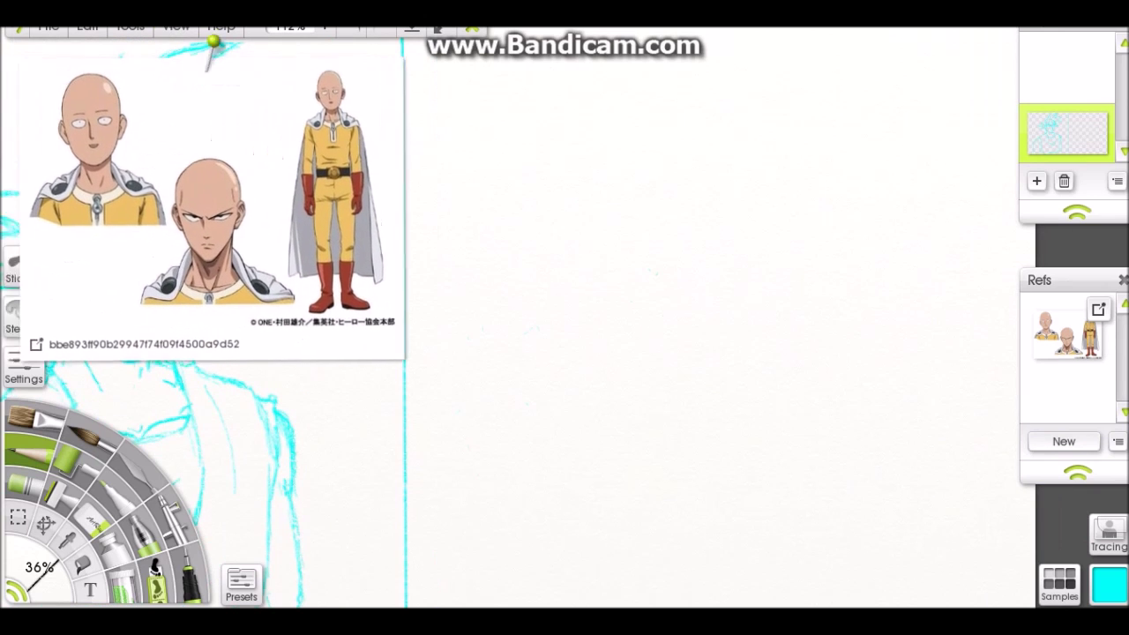
{"action": "mouse_move", "coordinate": [697, 122]}
{"action": "left_mouse_down"}
{"action": "mouse_move", "coordinate": [674, 249]}
{"action": "mouse_move", "coordinate": [740, 117]}
{"action": "mouse_move", "coordinate": [780, 130]}
{"action": "left_mouse_up"}
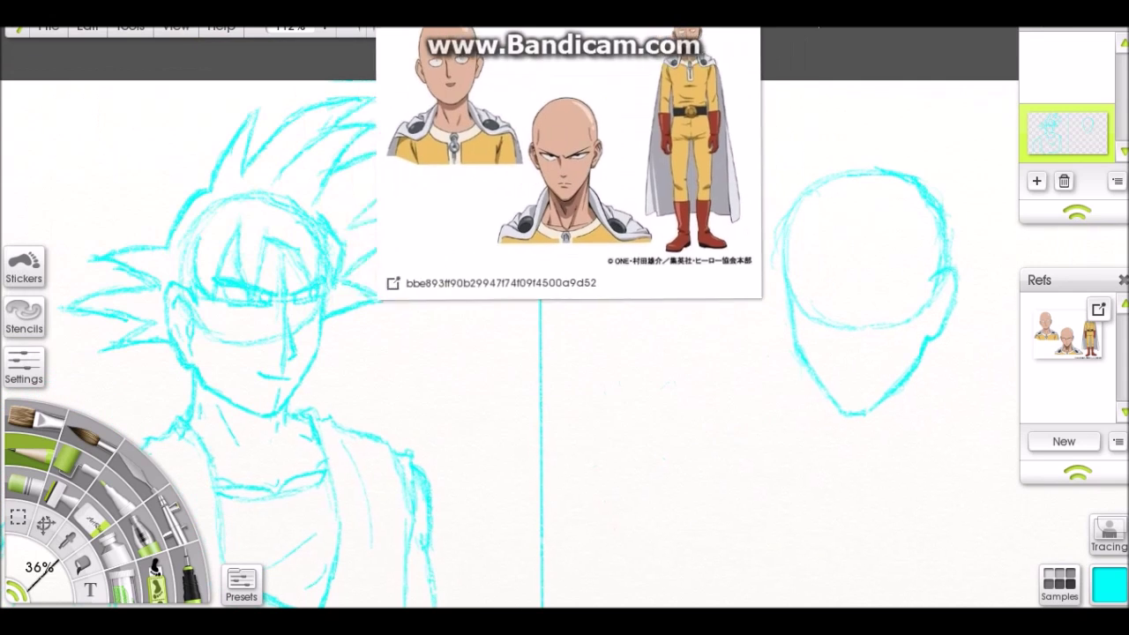
Transform the selected bald head sketch to shift it slightly down and right on the canvas
{"action": "key", "text": "ctrl+t"}
{"action": "left_click_drag", "start_coordinate": [835, 264], "coordinate": [924, 369]}
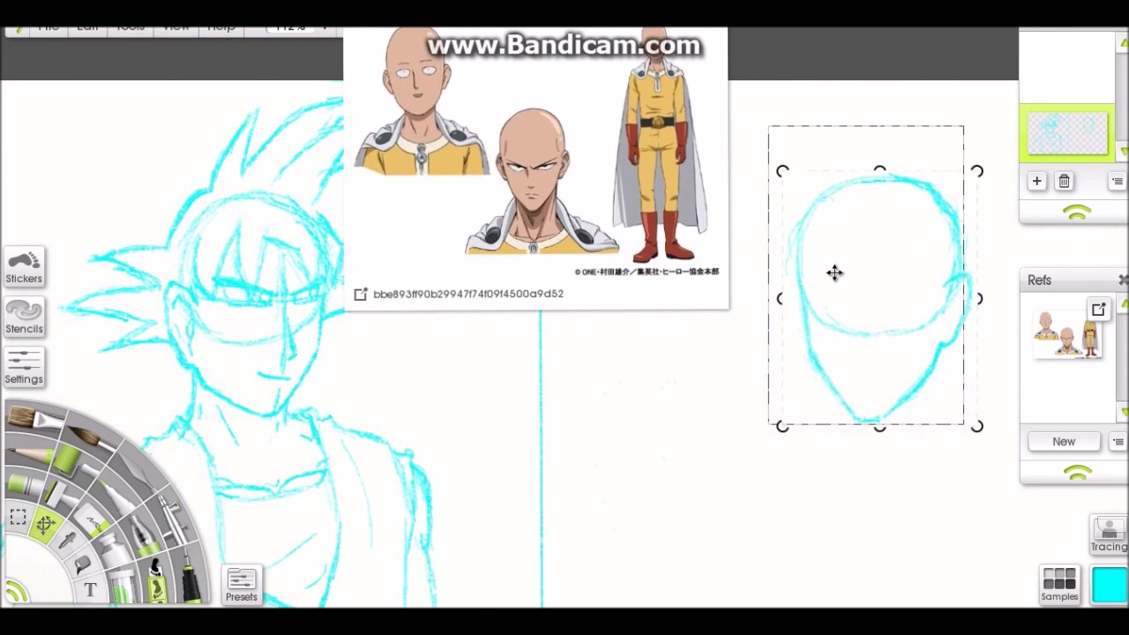
{"action": "key", "text": "Return"}
Sketch the neck and first shoulder lines beneath the bald head, reworking strokes that look off
{"action": "scroll", "coordinate": [924, 369], "scroll_direction": "up", "scroll_amount": 4}
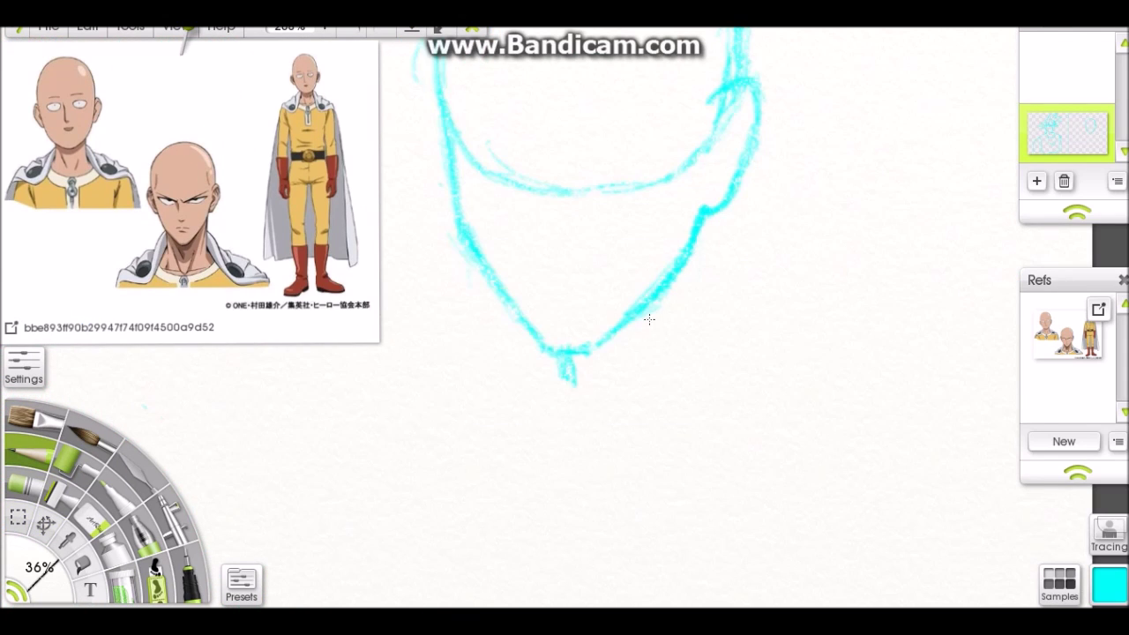
{"action": "key", "text": "ctrl+t"}
{"action": "key", "text": "Return"}
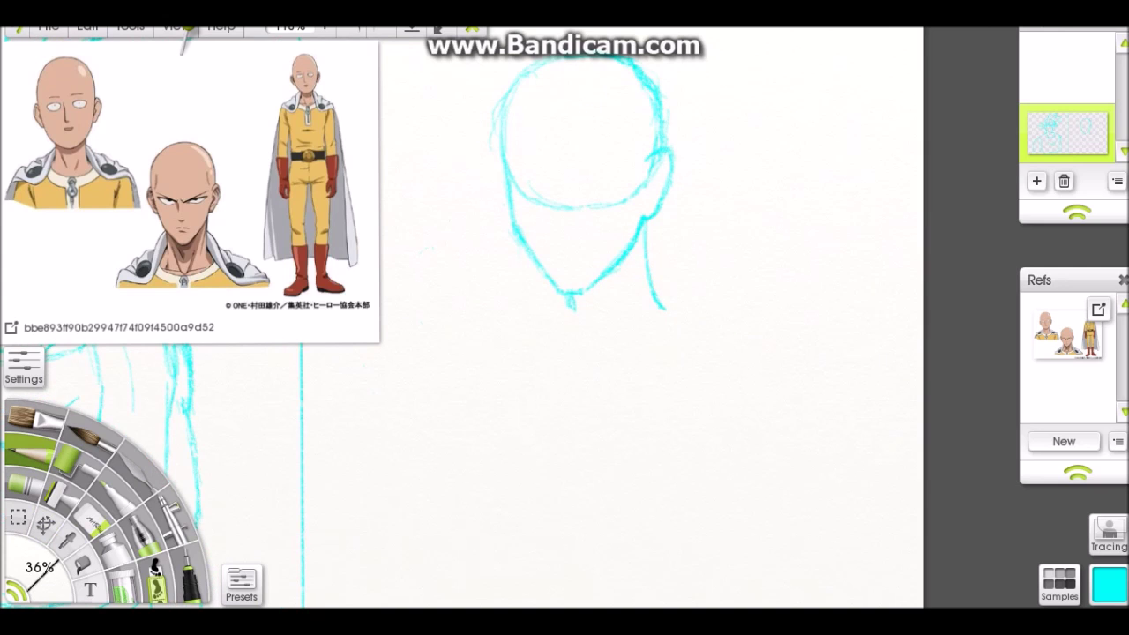
{"action": "key", "text": "ctrl+z"}
{"action": "key", "text": "ctrl+z"}
{"action": "key", "text": "ctrl+z"}
{"action": "left_click_drag", "start_coordinate": [642, 262], "coordinate": [691, 323]}
{"action": "key", "text": "ctrl+y"}
{"action": "key", "text": "ctrl+y"}
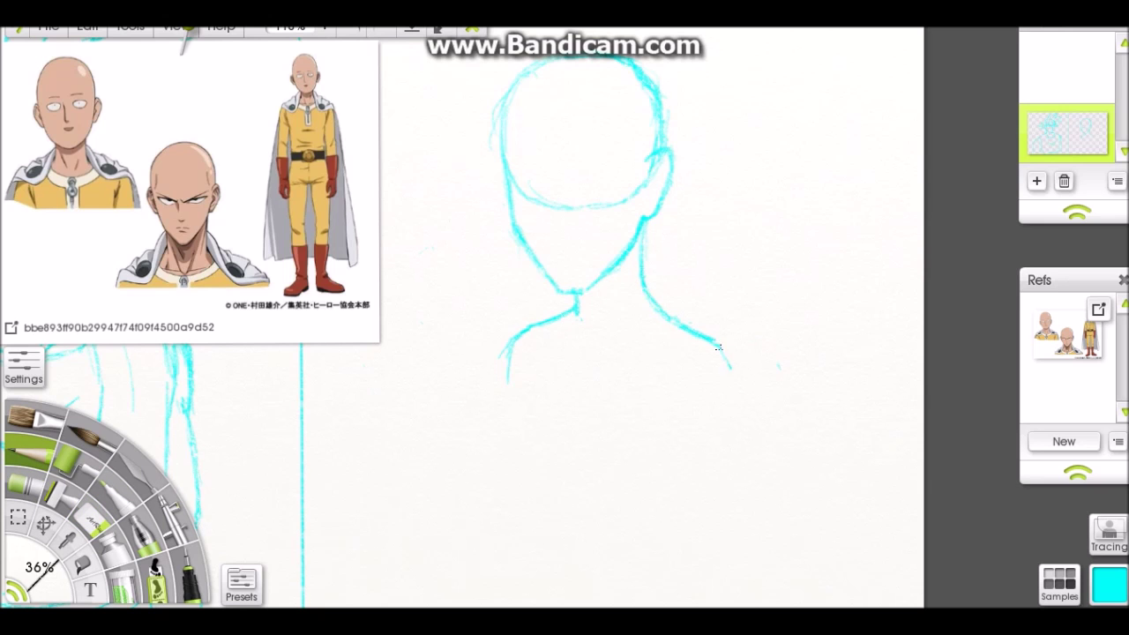
Redraw the bald hero's shoulder lines so the far shoulder extends wider and both slope away from the neck
{"action": "key", "text": "ctrl+z"}
{"action": "key", "text": "ctrl+y"}
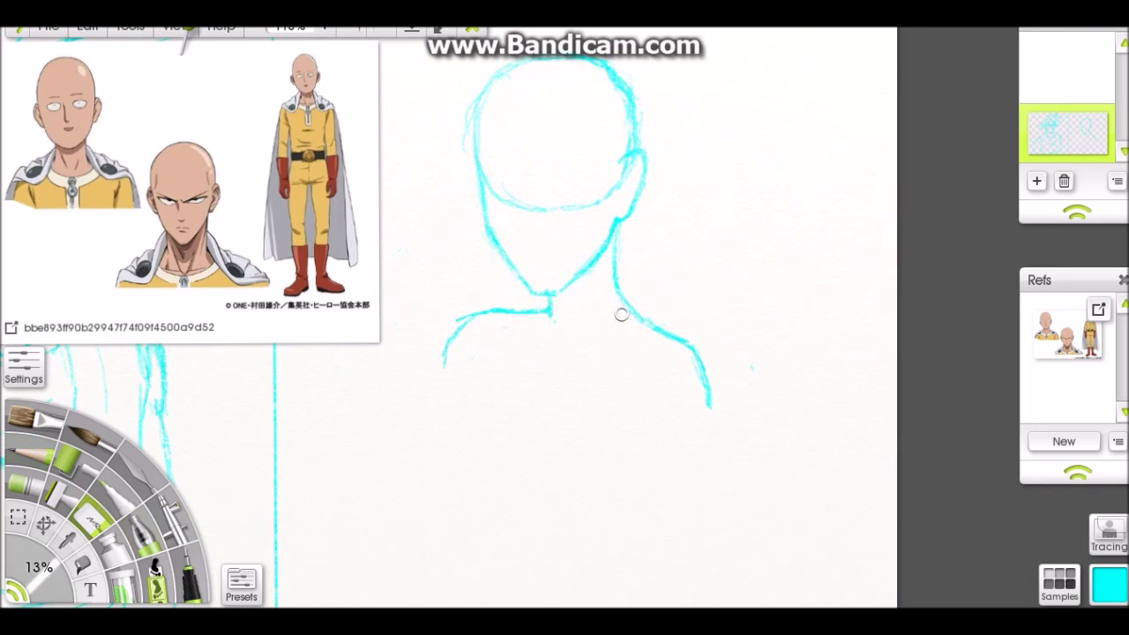
{"action": "key", "text": "ctrl+z"}
{"action": "key", "text": "ctrl+z"}
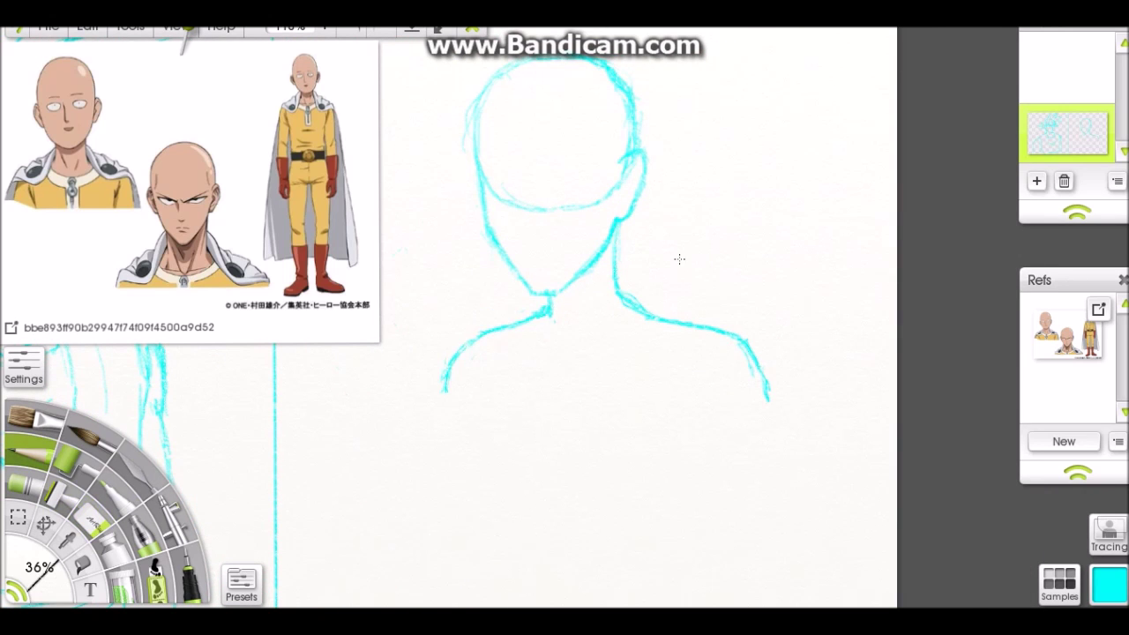
Sketch the cape's collar flaps with round buttons, and the suit's neckline with its zipper panel
{"action": "key", "text": "ctrl+y"}
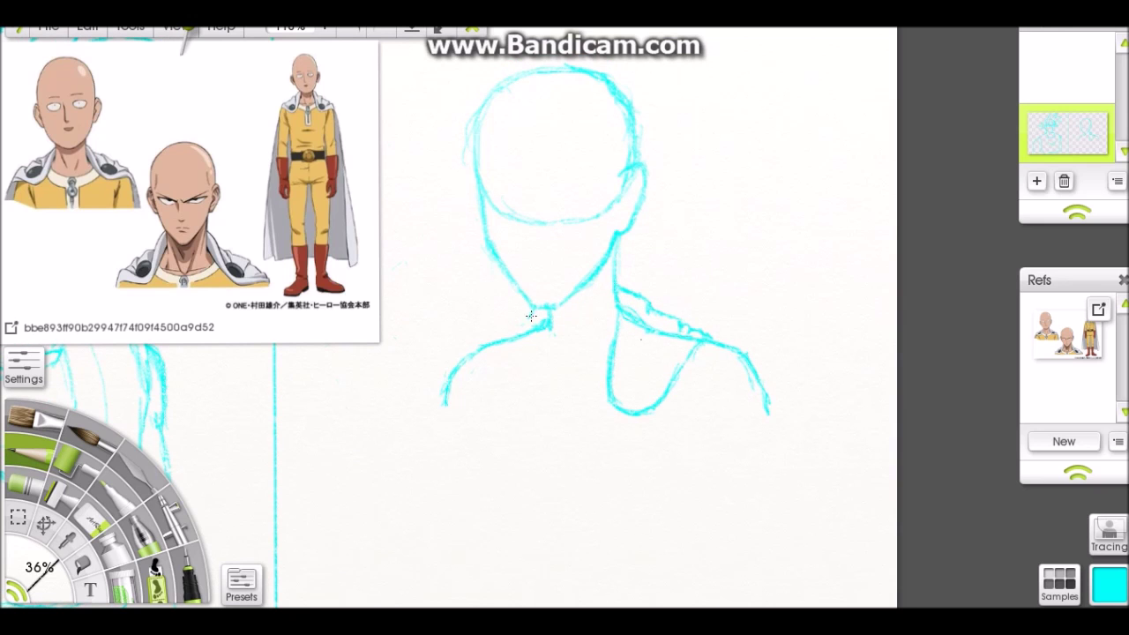
{"action": "key", "text": "ctrl+z"}
{"action": "key", "text": "ctrl+y"}
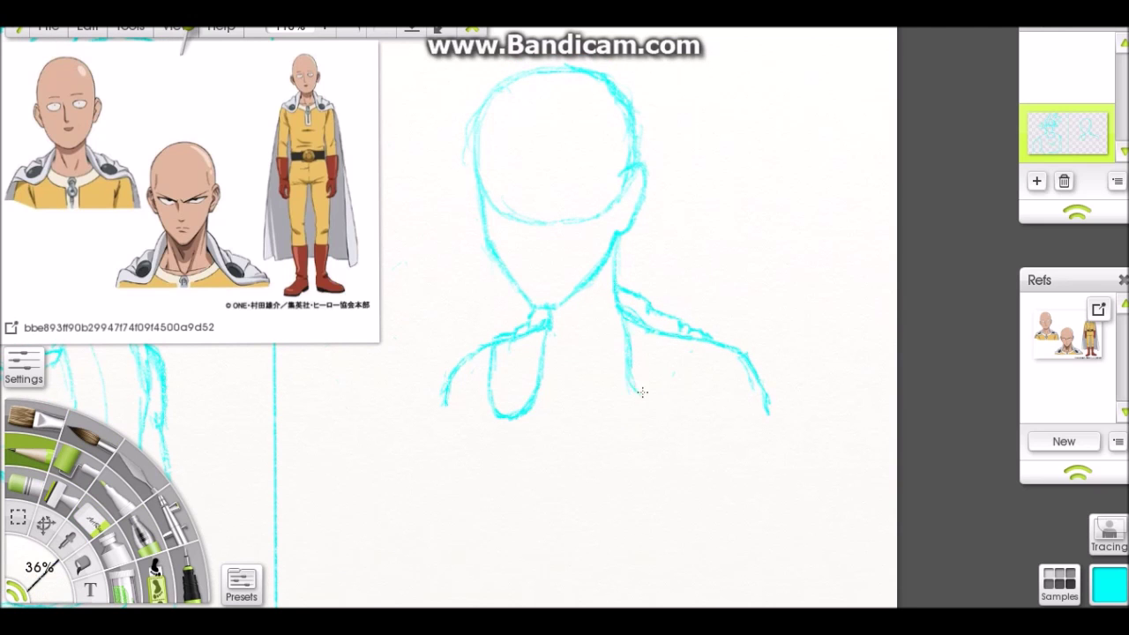
{"action": "key", "text": "ctrl+z"}
{"action": "mouse_move", "coordinate": [660, 298]}
{"action": "left_mouse_down"}
{"action": "mouse_move", "coordinate": [619, 377]}
{"action": "mouse_move", "coordinate": [600, 322]}
{"action": "left_mouse_up"}
{"action": "left_click_drag", "start_coordinate": [702, 353], "coordinate": [740, 333]}
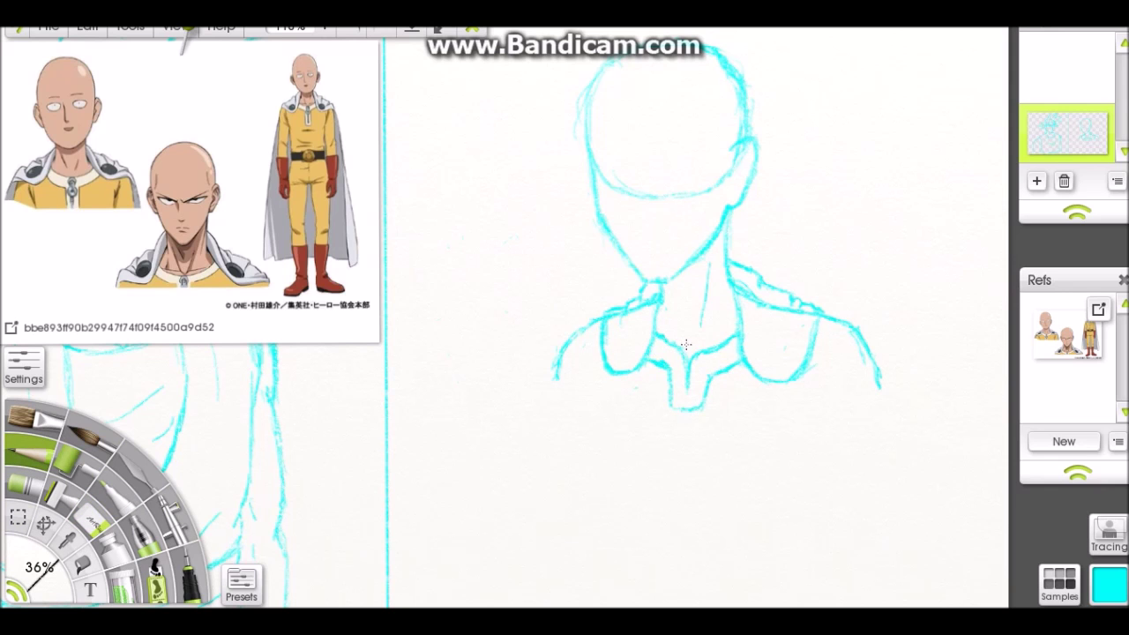
{"action": "scroll", "coordinate": [687, 344], "scroll_direction": "down", "scroll_amount": 2}
{"action": "scroll", "coordinate": [560, 256], "scroll_direction": "left", "scroll_amount": 2}
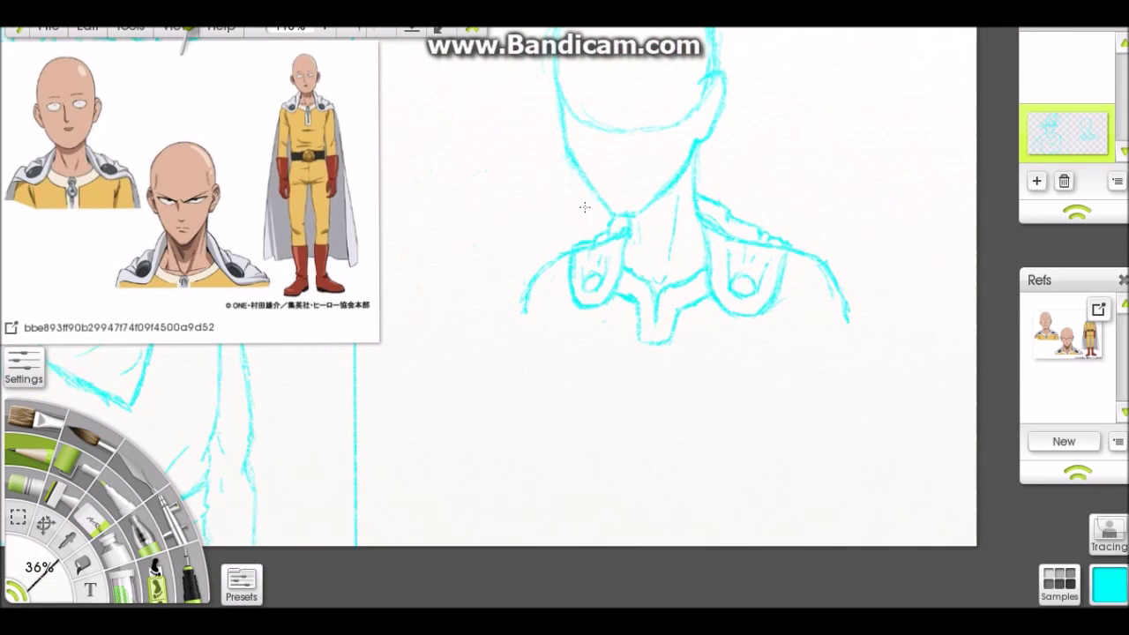
Sketch the bald hero's arms and torso sides, adding the zipper pull and folds on the suit
{"action": "left_click_drag", "start_coordinate": [857, 399], "coordinate": [873, 507]}
{"action": "left_click_drag", "start_coordinate": [767, 328], "coordinate": [785, 441]}
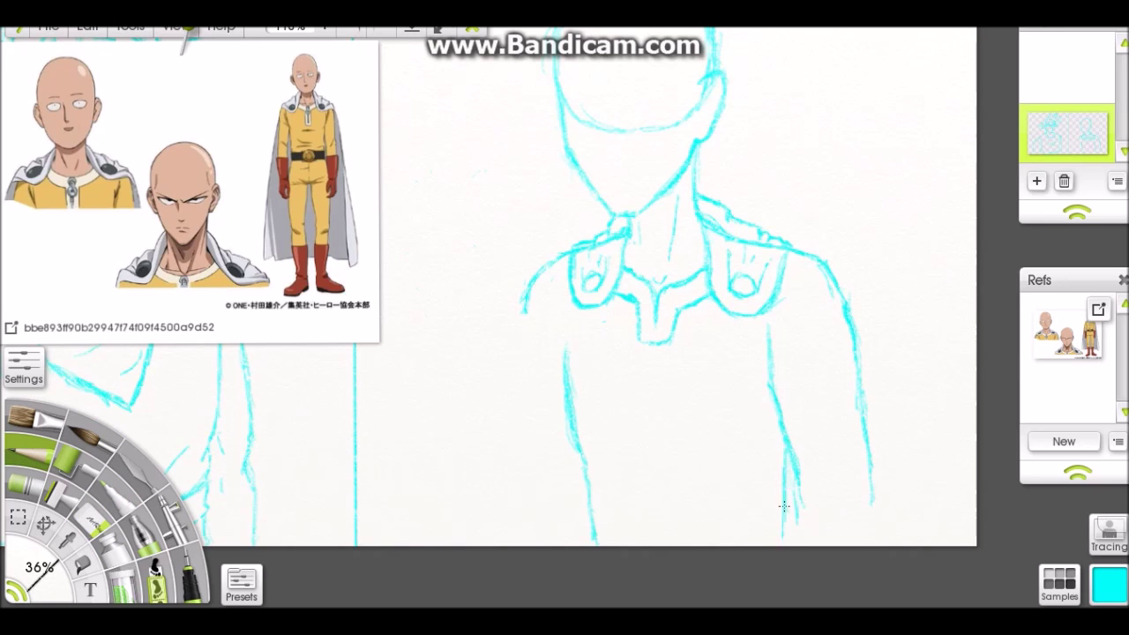
{"action": "scroll", "coordinate": [655, 318], "scroll_direction": "down", "scroll_amount": 2}
{"action": "left_click_drag", "start_coordinate": [490, 289], "coordinate": [499, 353]}
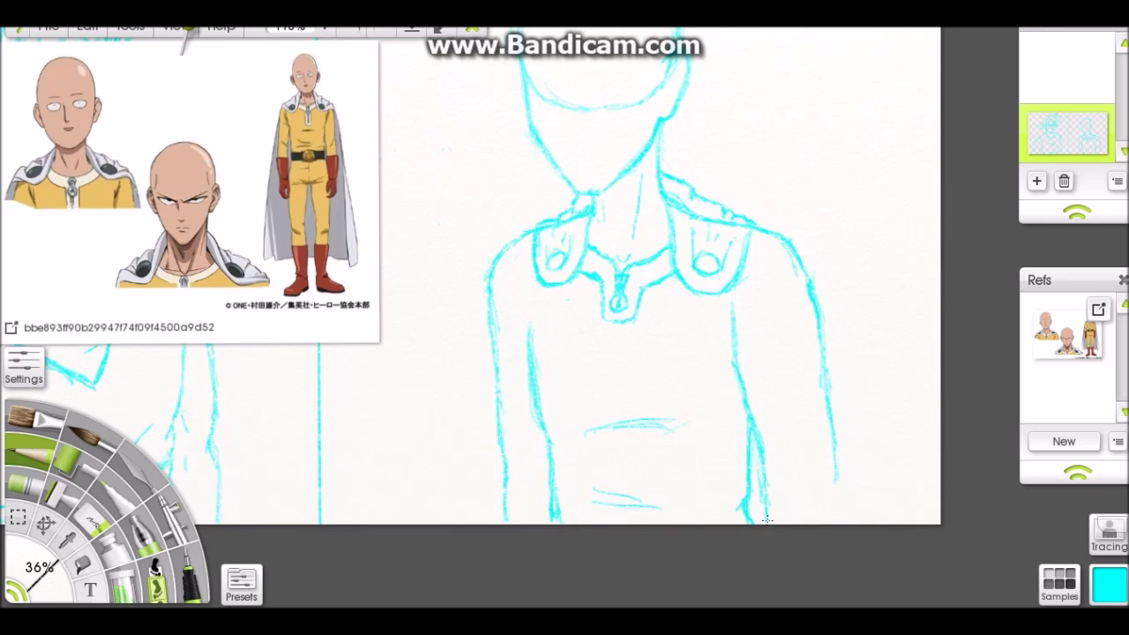
Sketch the bald hero's eyebrows, nose, short mouth and inner ear lines on the head guides
{"action": "scroll", "coordinate": [661, 296], "scroll_direction": "up", "scroll_amount": 5}
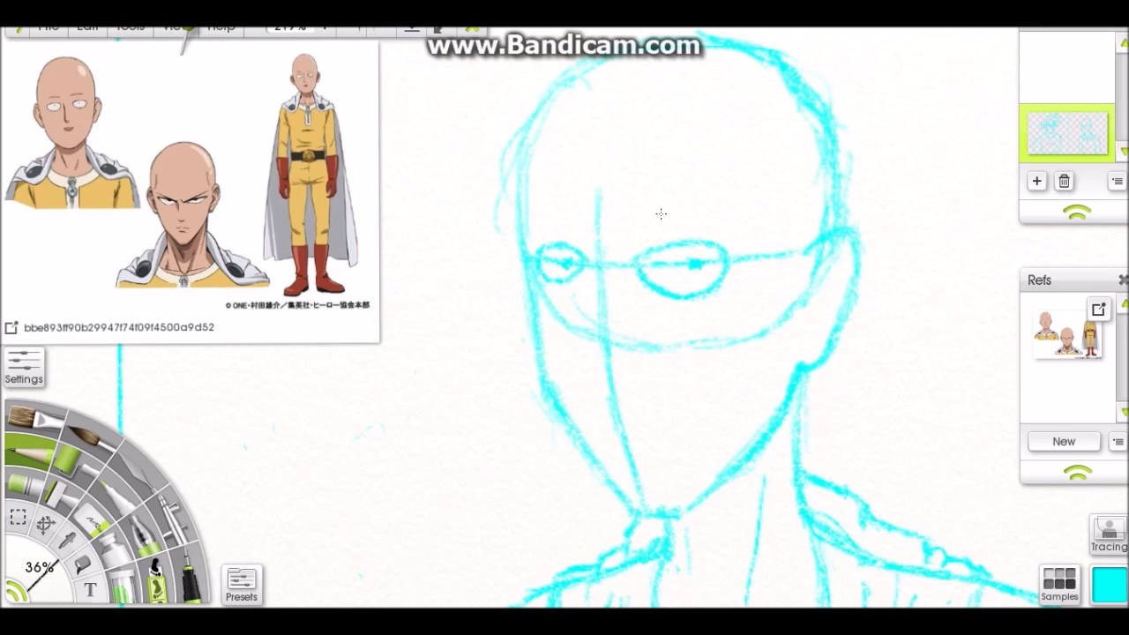
{"action": "scroll", "coordinate": [529, 207], "scroll_direction": "down", "scroll_amount": 3}
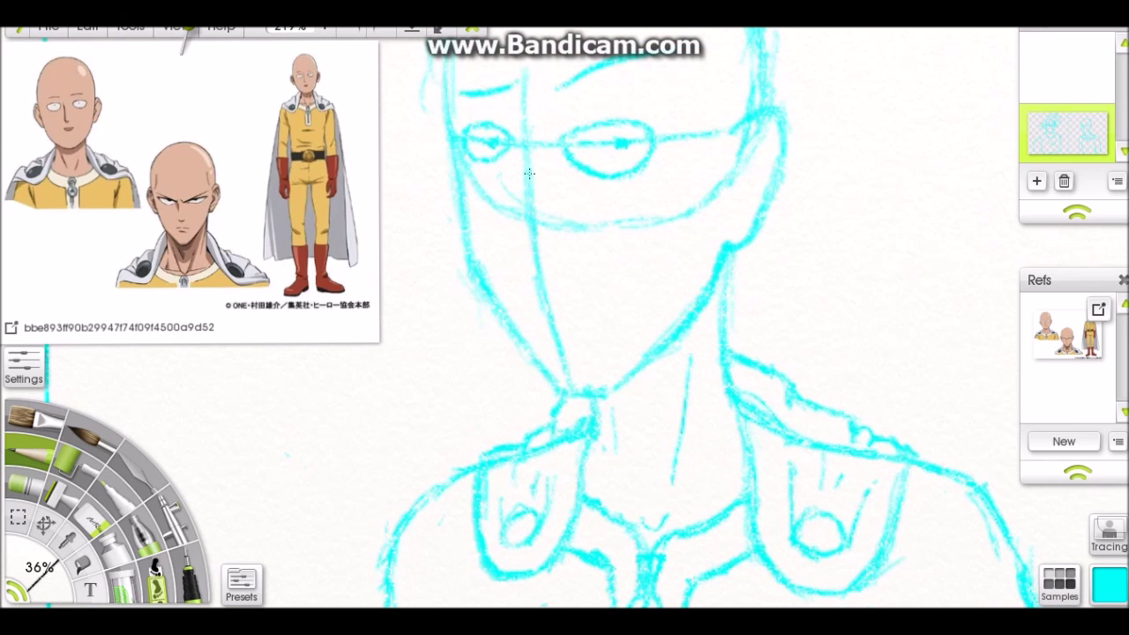
{"action": "scroll", "coordinate": [647, 227], "scroll_direction": "up", "scroll_amount": 2}
{"action": "scroll", "coordinate": [647, 227], "scroll_direction": "right", "scroll_amount": 3}
{"action": "scroll", "coordinate": [641, 256], "scroll_direction": "down", "scroll_amount": 3}
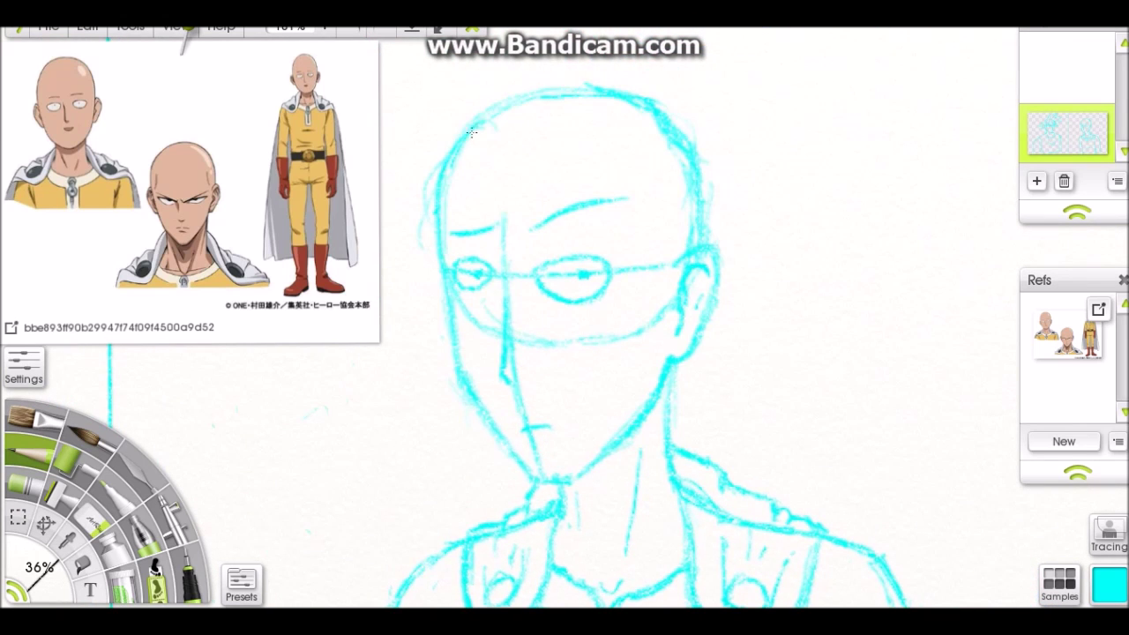
Add a blank layer above the cyan sketch and make the sketch layer active again
{"action": "scroll", "coordinate": [650, 132], "scroll_direction": "down", "scroll_amount": 4}
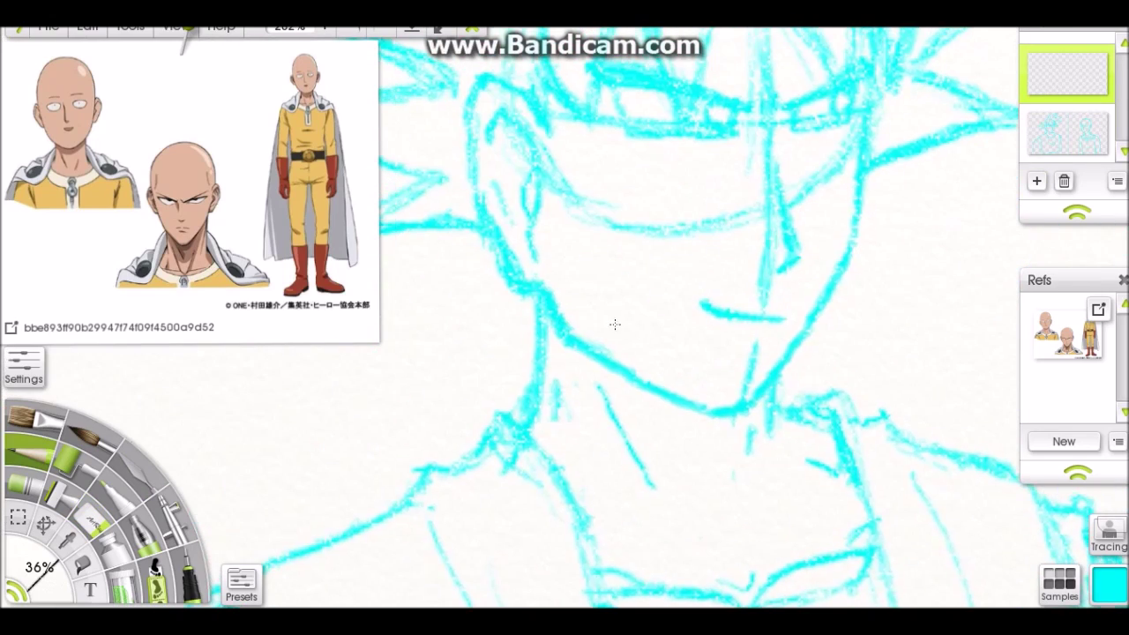
{"action": "key", "text": "p"}
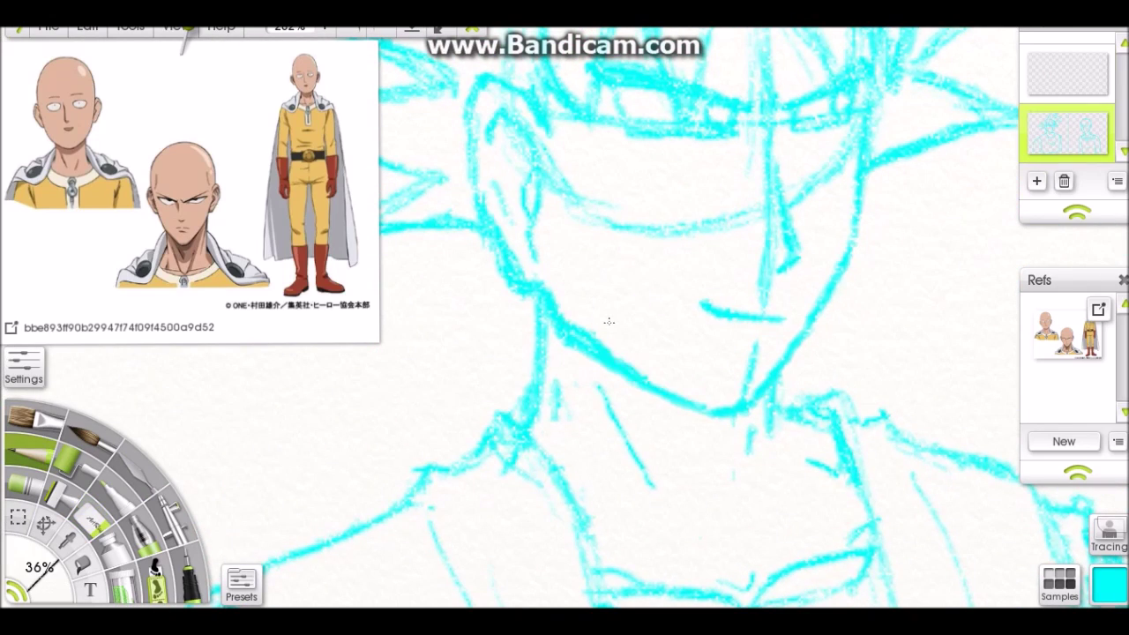
{"action": "key", "text": "p"}
{"action": "scroll", "coordinate": [512, 291], "scroll_direction": "down", "scroll_amount": 3}
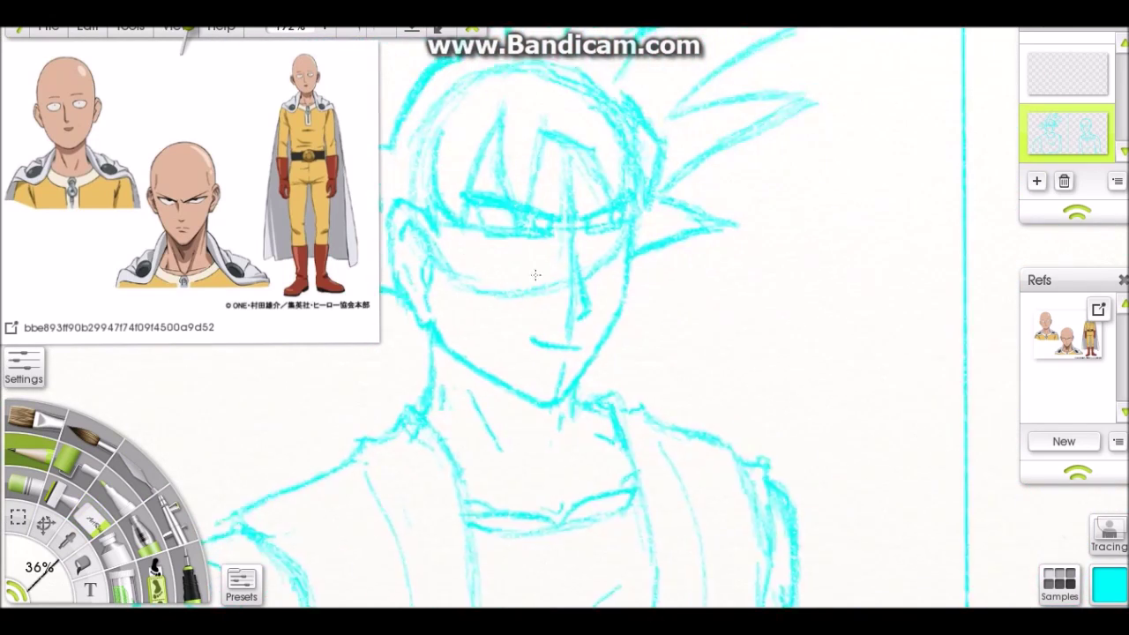
Sketch shine marks on the bald head and the cape's hanging edge beside the far arm
{"action": "scroll", "coordinate": [483, 207], "scroll_direction": "up", "scroll_amount": 4}
{"action": "right_click", "coordinate": [379, 210]}
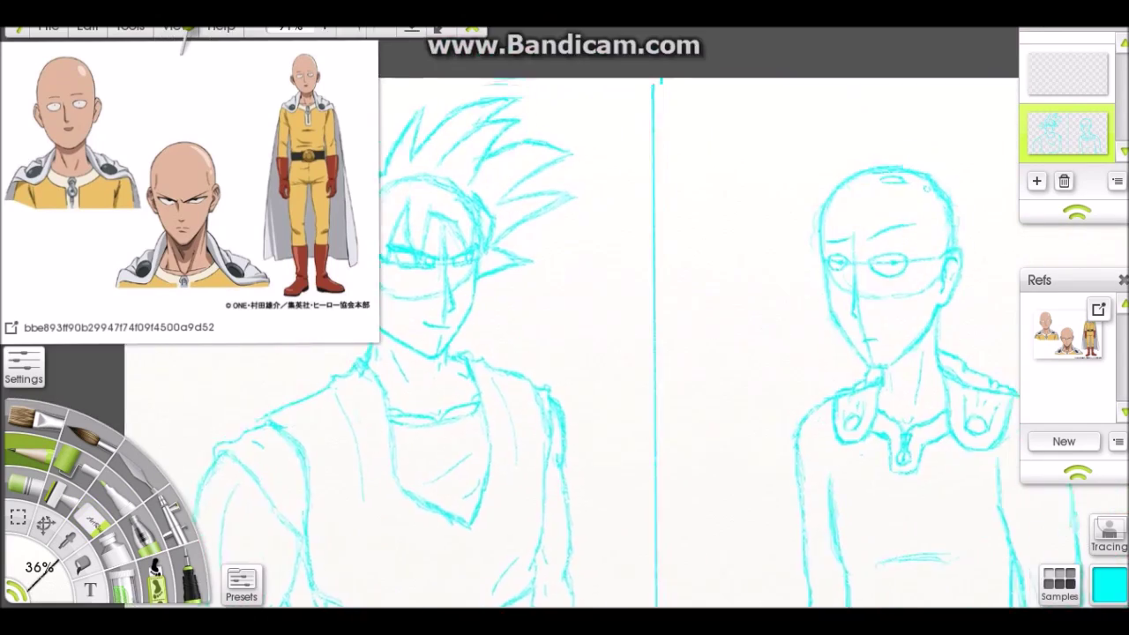
{"action": "scroll", "coordinate": [855, 403], "scroll_direction": "up", "scroll_amount": 4}
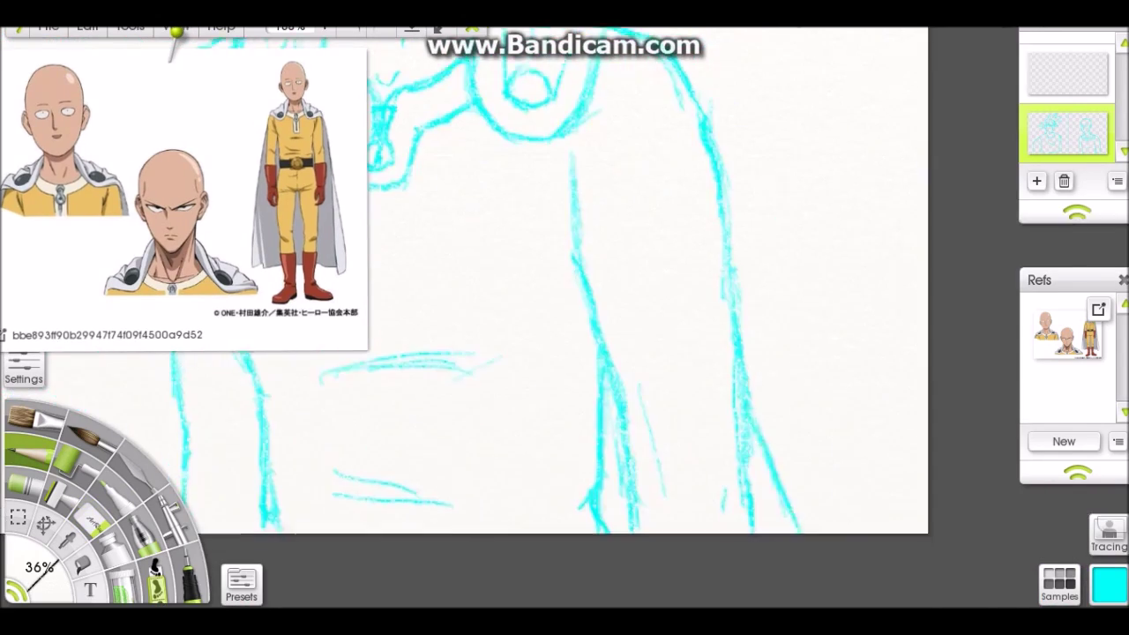
{"action": "scroll", "coordinate": [511, 247], "scroll_direction": "down", "scroll_amount": 2}
{"action": "scroll", "coordinate": [510, 247], "scroll_direction": "up", "scroll_amount": 5}
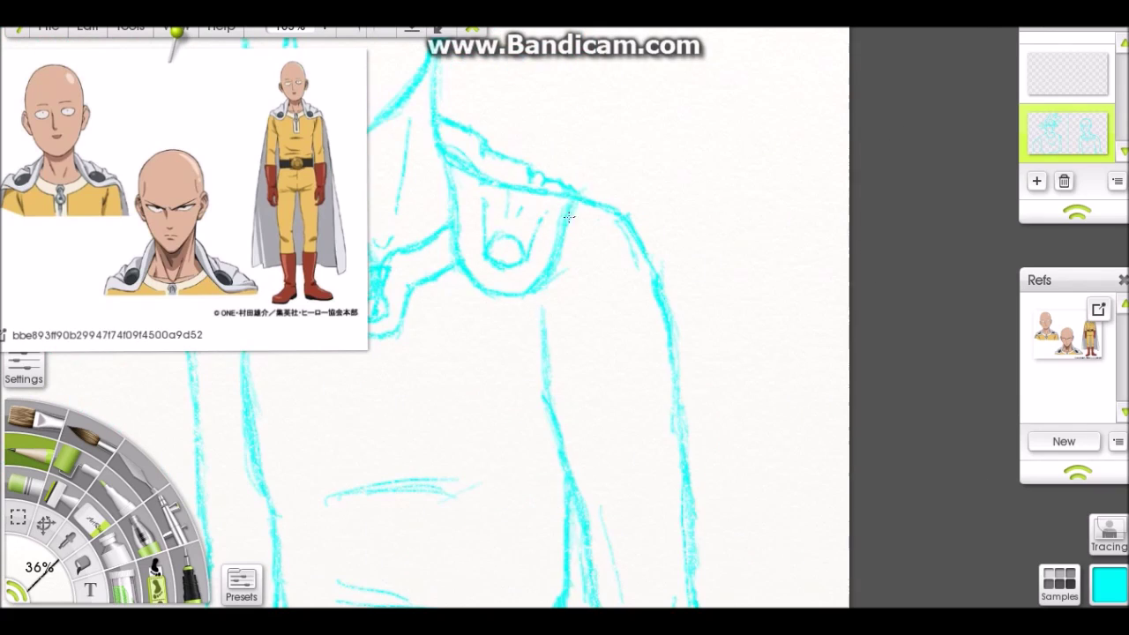
{"action": "scroll", "coordinate": [474, 594], "scroll_direction": "down", "scroll_amount": 1}
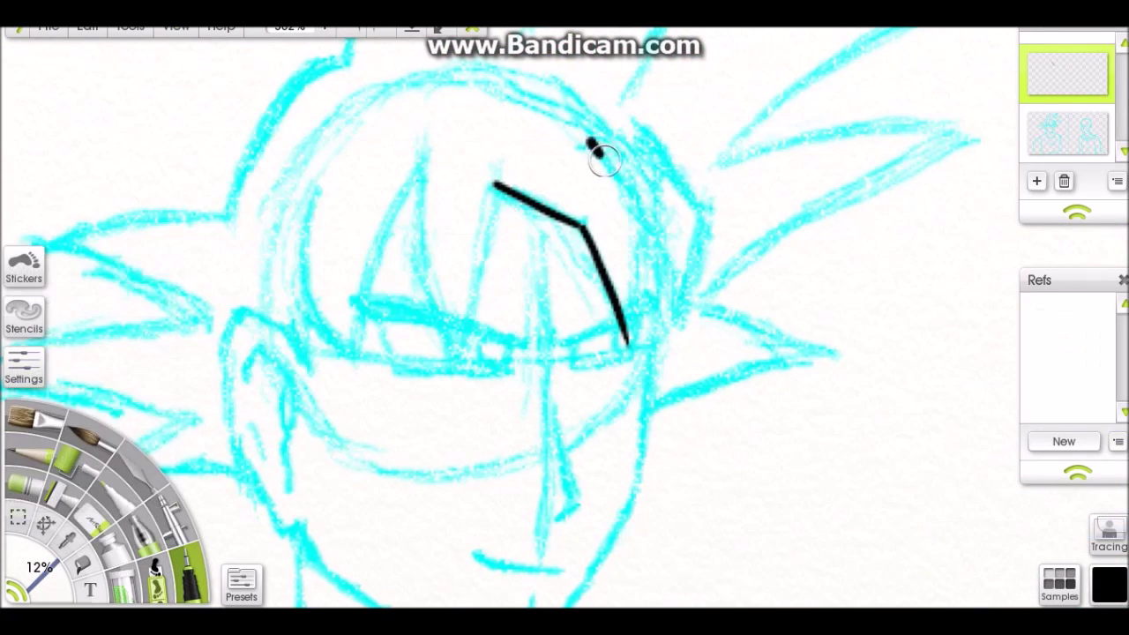
Ink Goku's pointed bangs over the forehead in black on the blank upper layer
{"action": "left_click_drag", "start_coordinate": [584, 139], "coordinate": [628, 342]}
{"action": "left_click_drag", "start_coordinate": [649, 217], "coordinate": [684, 328]}
{"action": "mouse_move", "coordinate": [644, 126]}
{"action": "left_mouse_down"}
{"action": "mouse_move", "coordinate": [696, 225]}
{"action": "mouse_move", "coordinate": [683, 328]}
{"action": "left_mouse_up"}
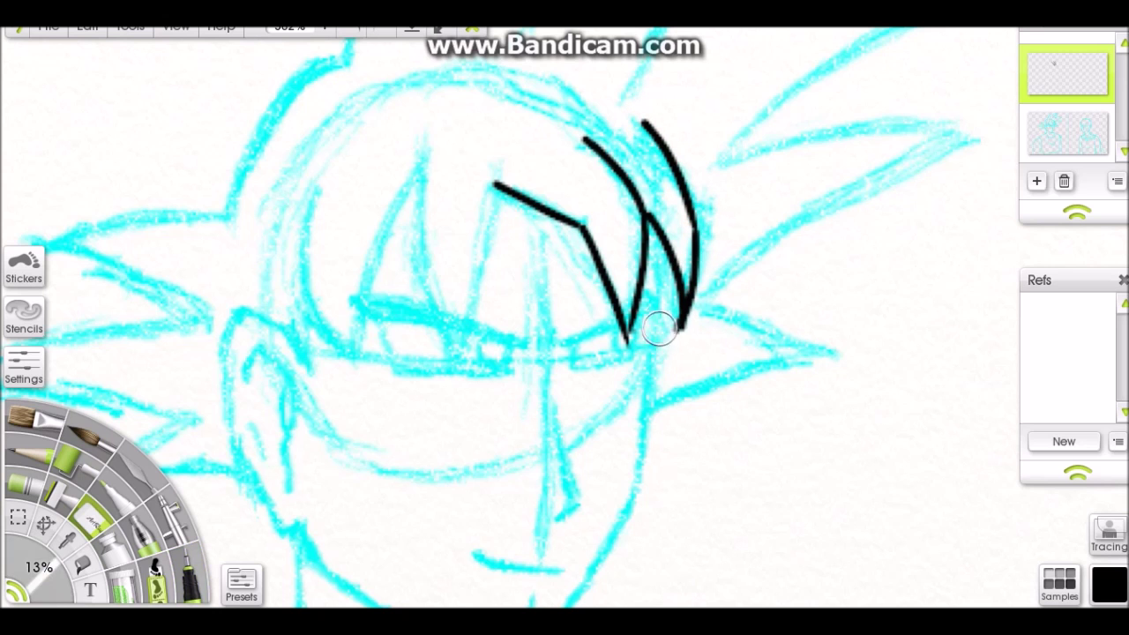
{"action": "left_click_drag", "start_coordinate": [494, 185], "coordinate": [461, 371]}
{"action": "left_click_drag", "start_coordinate": [427, 150], "coordinate": [459, 377]}
{"action": "left_click_drag", "start_coordinate": [425, 156], "coordinate": [352, 362]}
Ink Goku's side hair, ear outline and jawline down to the chin
{"action": "left_click_drag", "start_coordinate": [323, 181], "coordinate": [463, 110]}
{"action": "mouse_move", "coordinate": [468, 107]}
{"action": "left_mouse_down"}
{"action": "mouse_move", "coordinate": [492, 291]}
{"action": "mouse_move", "coordinate": [368, 383]}
{"action": "mouse_move", "coordinate": [394, 401]}
{"action": "mouse_move", "coordinate": [423, 458]}
{"action": "mouse_move", "coordinate": [420, 336]}
{"action": "mouse_move", "coordinate": [589, 441]}
{"action": "left_mouse_up"}
{"action": "mouse_move", "coordinate": [716, 276]}
{"action": "left_mouse_down"}
{"action": "mouse_move", "coordinate": [607, 436]}
{"action": "mouse_move", "coordinate": [660, 402]}
{"action": "left_mouse_up"}
{"action": "key", "text": "e"}
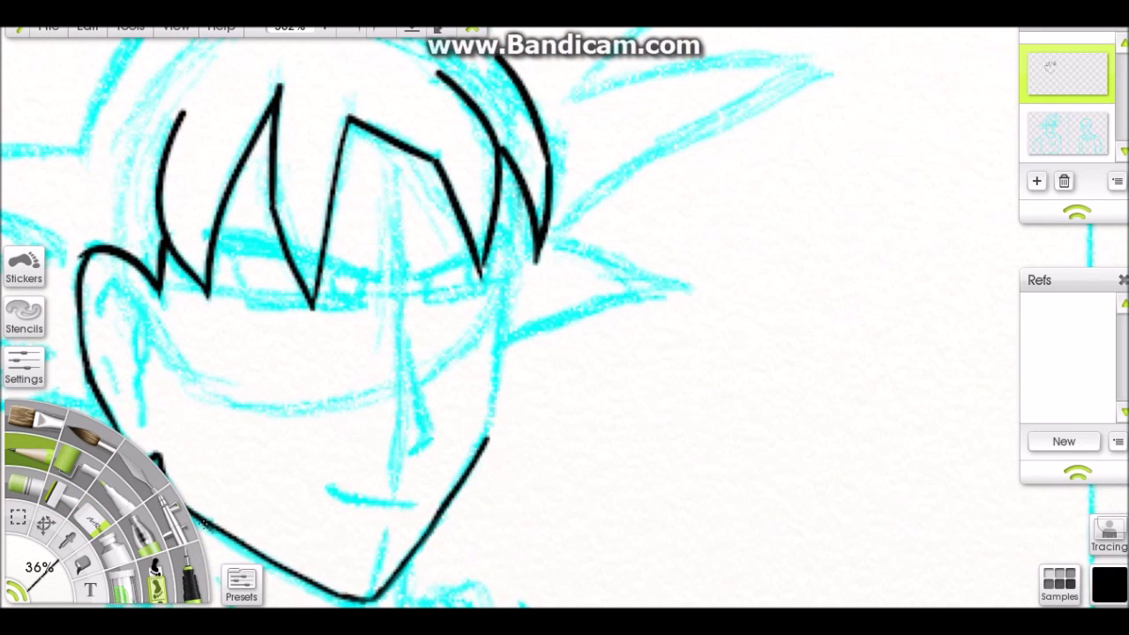
Ink Goku's far cheek line and the hair spikes on the far side of his head
{"action": "left_click_drag", "start_coordinate": [512, 190], "coordinate": [529, 300]}
{"action": "left_click_drag", "start_coordinate": [469, 357], "coordinate": [668, 298]}
{"action": "left_click_drag", "start_coordinate": [517, 265], "coordinate": [665, 294]}
{"action": "left_click_drag", "start_coordinate": [573, 371], "coordinate": [883, 208]}
{"action": "left_click_drag", "start_coordinate": [479, 147], "coordinate": [605, 120]}
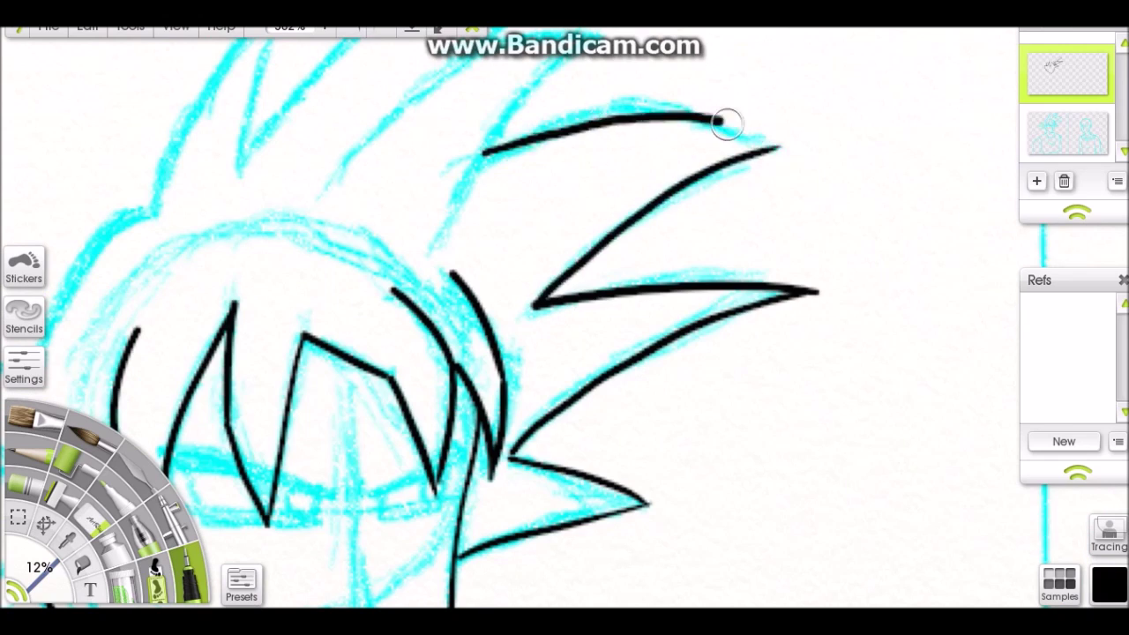
Ink the remaining hair spikes over the crown and behind the ear, plus the inner ear lines
{"action": "mouse_move", "coordinate": [501, 185]}
{"action": "left_mouse_down"}
{"action": "mouse_move", "coordinate": [353, 379]}
{"action": "mouse_move", "coordinate": [375, 196]}
{"action": "left_mouse_up"}
{"action": "mouse_move", "coordinate": [254, 321]}
{"action": "left_mouse_down"}
{"action": "mouse_move", "coordinate": [381, 200]}
{"action": "mouse_move", "coordinate": [527, 108]}
{"action": "left_mouse_up"}
{"action": "left_click_drag", "start_coordinate": [318, 176], "coordinate": [463, 149]}
{"action": "mouse_move", "coordinate": [296, 282]}
{"action": "left_mouse_down"}
{"action": "mouse_move", "coordinate": [348, 101]}
{"action": "mouse_move", "coordinate": [287, 164]}
{"action": "mouse_move", "coordinate": [341, 320]}
{"action": "mouse_move", "coordinate": [857, 207]}
{"action": "mouse_move", "coordinate": [822, 312]}
{"action": "mouse_move", "coordinate": [582, 393]}
{"action": "left_mouse_up"}
{"action": "mouse_move", "coordinate": [812, 413]}
{"action": "left_mouse_down"}
{"action": "mouse_move", "coordinate": [575, 399]}
{"action": "mouse_move", "coordinate": [667, 320]}
{"action": "mouse_move", "coordinate": [518, 272]}
{"action": "left_mouse_up"}
{"action": "scroll", "coordinate": [551, 302], "scroll_direction": "down", "scroll_amount": 4}
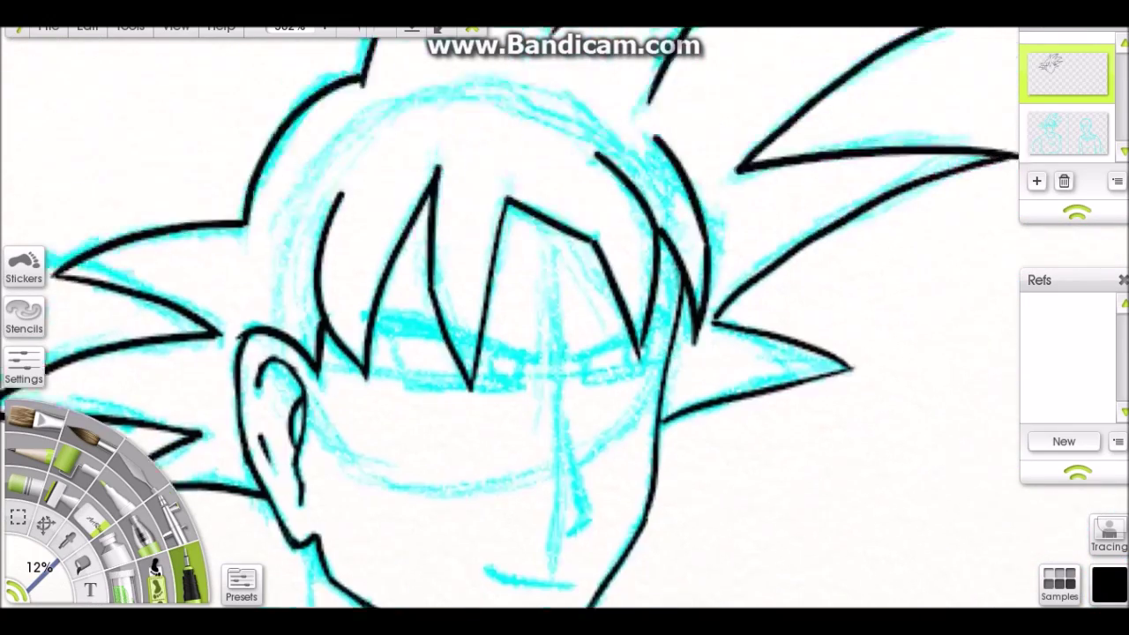
Ink Goku's neck lines and the near edge of the gi collar
{"action": "scroll", "coordinate": [565, 294], "scroll_direction": "up", "scroll_amount": 5}
{"action": "scroll", "coordinate": [565, 295], "scroll_direction": "down", "scroll_amount": 4}
{"action": "scroll", "coordinate": [517, 272], "scroll_direction": "down", "scroll_amount": 2}
{"action": "scroll", "coordinate": [517, 273], "scroll_direction": "up", "scroll_amount": 4}
{"action": "left_click_drag", "start_coordinate": [517, 272], "coordinate": [471, 270]}
{"action": "left_click_drag", "start_coordinate": [307, 291], "coordinate": [437, 326]}
{"action": "mouse_move", "coordinate": [492, 38]}
{"action": "left_mouse_down"}
{"action": "mouse_move", "coordinate": [555, 234]}
{"action": "mouse_move", "coordinate": [676, 433]}
{"action": "mouse_move", "coordinate": [746, 453]}
{"action": "left_mouse_up"}
Ink the gi's far collar edge and the undershirt's double-curved neckline with the collarbone mark
{"action": "scroll", "coordinate": [319, 319], "scroll_direction": "up", "scroll_amount": 2}
{"action": "mouse_move", "coordinate": [529, 196]}
{"action": "left_mouse_down"}
{"action": "mouse_move", "coordinate": [568, 184]}
{"action": "mouse_move", "coordinate": [597, 252]}
{"action": "left_mouse_up"}
{"action": "scroll", "coordinate": [555, 365], "scroll_direction": "down", "scroll_amount": 2}
{"action": "left_click_drag", "start_coordinate": [666, 223], "coordinate": [607, 473]}
{"action": "scroll", "coordinate": [479, 492], "scroll_direction": "up", "scroll_amount": 3}
{"action": "mouse_move", "coordinate": [331, 305]}
{"action": "left_mouse_down"}
{"action": "mouse_move", "coordinate": [670, 231]}
{"action": "mouse_move", "coordinate": [521, 322]}
{"action": "left_mouse_up"}
{"action": "mouse_move", "coordinate": [328, 284]}
{"action": "left_mouse_down"}
{"action": "mouse_move", "coordinate": [406, 285]}
{"action": "mouse_move", "coordinate": [398, 291]}
{"action": "left_mouse_up"}
{"action": "left_click_drag", "start_coordinate": [486, 265], "coordinate": [529, 300]}
Ink Goku's near shoulder line and the armhole seam running down the gi
{"action": "scroll", "coordinate": [534, 252], "scroll_direction": "up", "scroll_amount": 2}
{"action": "scroll", "coordinate": [574, 189], "scroll_direction": "left", "scroll_amount": 3}
{"action": "scroll", "coordinate": [551, 214], "scroll_direction": "up", "scroll_amount": 2}
{"action": "left_click_drag", "start_coordinate": [594, 177], "coordinate": [396, 330]}
{"action": "scroll", "coordinate": [396, 330], "scroll_direction": "down", "scroll_amount": 1}
{"action": "scroll", "coordinate": [383, 268], "scroll_direction": "left", "scroll_amount": 1}
{"action": "left_click_drag", "start_coordinate": [361, 245], "coordinate": [457, 334]}
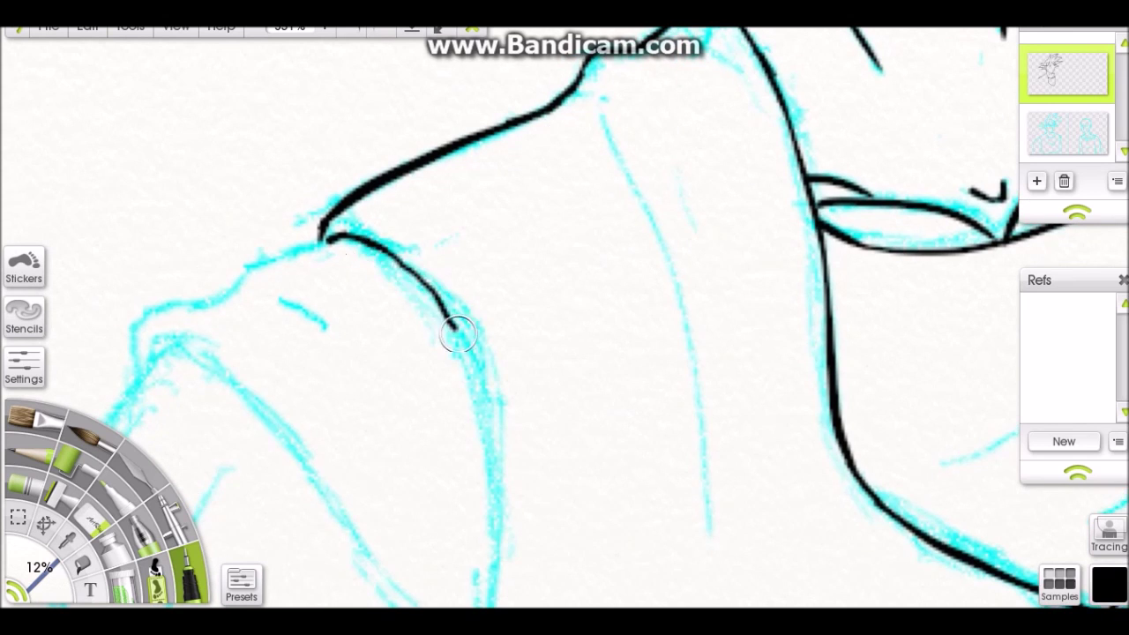
{"action": "scroll", "coordinate": [457, 334], "scroll_direction": "down", "scroll_amount": 3}
{"action": "left_click_drag", "start_coordinate": [529, 158], "coordinate": [552, 445]}
{"action": "scroll", "coordinate": [551, 446], "scroll_direction": "down", "scroll_amount": 3}
{"action": "mouse_move", "coordinate": [520, 190]}
{"action": "left_mouse_down"}
{"action": "mouse_move", "coordinate": [529, 373]}
{"action": "mouse_move", "coordinate": [564, 520]}
{"action": "left_mouse_up"}
Ink the near sleeve's hem and the arm outlines down to the elbow creases and forearm
{"action": "scroll", "coordinate": [565, 520], "scroll_direction": "down", "scroll_amount": 3}
{"action": "mouse_move", "coordinate": [504, 42]}
{"action": "left_mouse_down"}
{"action": "mouse_move", "coordinate": [335, 119]}
{"action": "mouse_move", "coordinate": [426, 204]}
{"action": "mouse_move", "coordinate": [670, 492]}
{"action": "left_mouse_up"}
{"action": "scroll", "coordinate": [670, 492], "scroll_direction": "right", "scroll_amount": 1}
{"action": "mouse_move", "coordinate": [460, 116]}
{"action": "left_mouse_down"}
{"action": "mouse_move", "coordinate": [504, 143]}
{"action": "mouse_move", "coordinate": [441, 273]}
{"action": "left_mouse_up"}
{"action": "scroll", "coordinate": [489, 157], "scroll_direction": "down", "scroll_amount": 3}
{"action": "scroll", "coordinate": [441, 272], "scroll_direction": "down", "scroll_amount": 3}
{"action": "left_click_drag", "start_coordinate": [529, 253], "coordinate": [507, 414]}
{"action": "left_click_drag", "start_coordinate": [586, 344], "coordinate": [593, 327]}
Ink the near side of Goku's torso with the gi folds above the waist
{"action": "scroll", "coordinate": [590, 335], "scroll_direction": "right", "scroll_amount": 3}
{"action": "left_click_drag", "start_coordinate": [723, 97], "coordinate": [694, 270]}
{"action": "left_click_drag", "start_coordinate": [713, 211], "coordinate": [688, 378]}
{"action": "scroll", "coordinate": [688, 379], "scroll_direction": "right", "scroll_amount": 2}
{"action": "left_click_drag", "start_coordinate": [729, 177], "coordinate": [706, 365]}
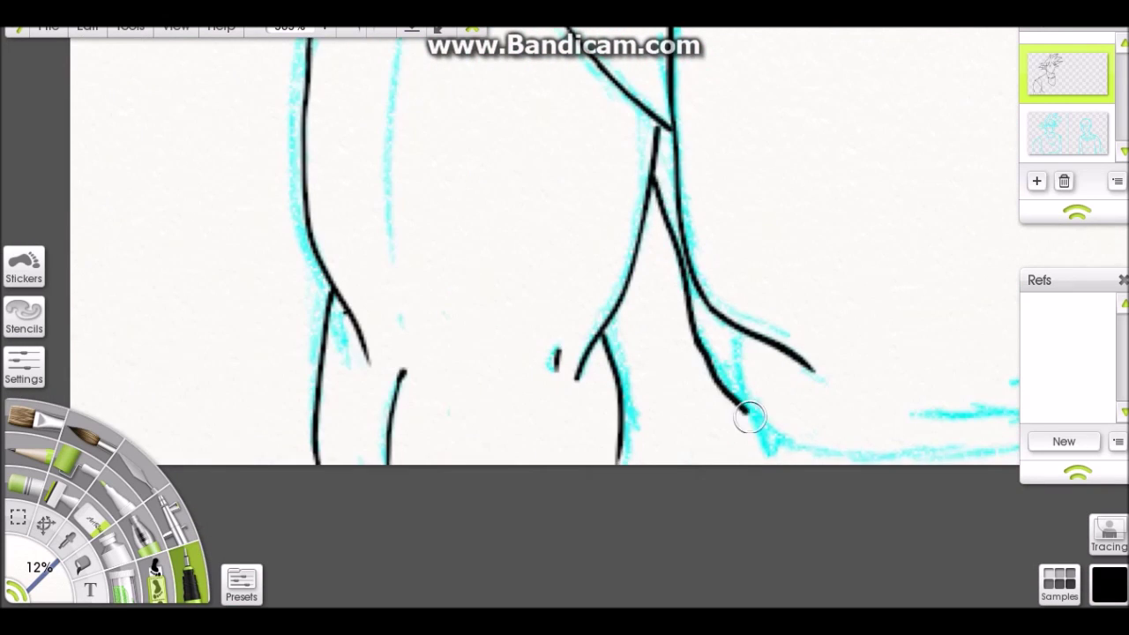
Ink the top edge of Goku's belt, the belt folds and the creases above it
{"action": "scroll", "coordinate": [706, 366], "scroll_direction": "down", "scroll_amount": 3}
{"action": "mouse_move", "coordinate": [494, 381]}
{"action": "left_mouse_down"}
{"action": "mouse_move", "coordinate": [786, 365]}
{"action": "mouse_move", "coordinate": [676, 249]}
{"action": "left_mouse_up"}
{"action": "scroll", "coordinate": [786, 365], "scroll_direction": "right", "scroll_amount": 3}
{"action": "left_click_drag", "start_coordinate": [677, 369], "coordinate": [685, 439]}
{"action": "mouse_move", "coordinate": [446, 428]}
{"action": "left_mouse_down"}
{"action": "mouse_move", "coordinate": [595, 376]}
{"action": "mouse_move", "coordinate": [578, 430]}
{"action": "left_mouse_up"}
{"action": "scroll", "coordinate": [578, 430], "scroll_direction": "up", "scroll_amount": 2}
{"action": "mouse_move", "coordinate": [582, 216]}
{"action": "left_mouse_down"}
{"action": "mouse_move", "coordinate": [512, 305]}
{"action": "mouse_move", "coordinate": [666, 311]}
{"action": "left_mouse_up"}
{"action": "scroll", "coordinate": [512, 306], "scroll_direction": "down", "scroll_amount": 3}
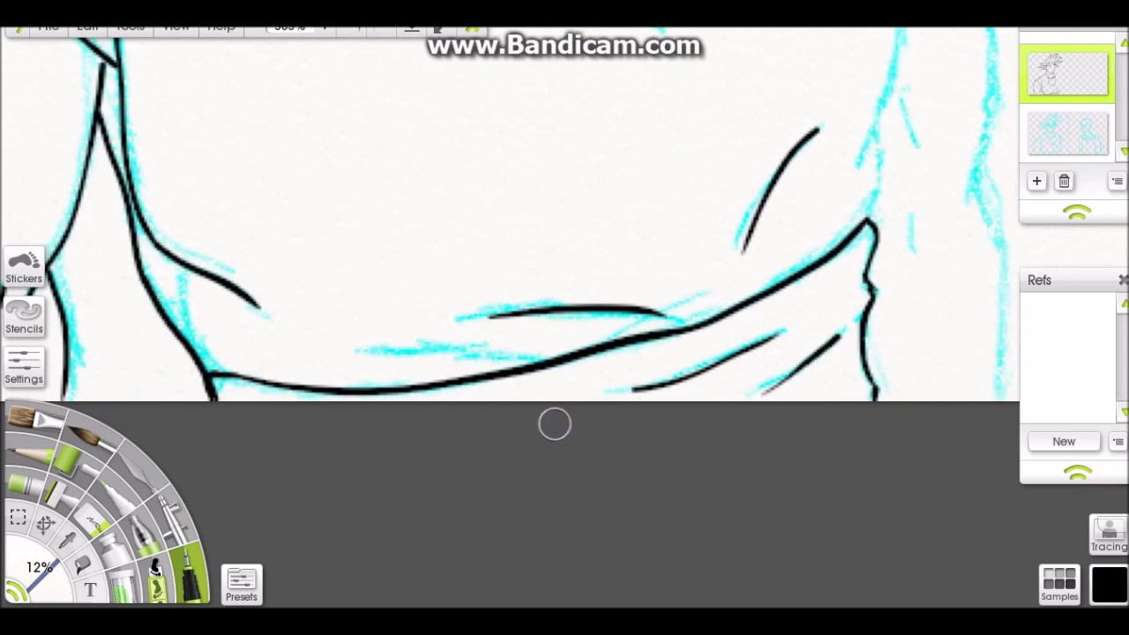
Ink Goku's far shoulder line and the upper part of the far armhole
{"action": "scroll", "coordinate": [562, 424], "scroll_direction": "up", "scroll_amount": 5}
{"action": "left_click_drag", "start_coordinate": [441, 297], "coordinate": [591, 370]}
{"action": "scroll", "coordinate": [591, 371], "scroll_direction": "right", "scroll_amount": 2}
{"action": "left_click_drag", "start_coordinate": [521, 273], "coordinate": [577, 300]}
{"action": "left_click_drag", "start_coordinate": [578, 300], "coordinate": [569, 499]}
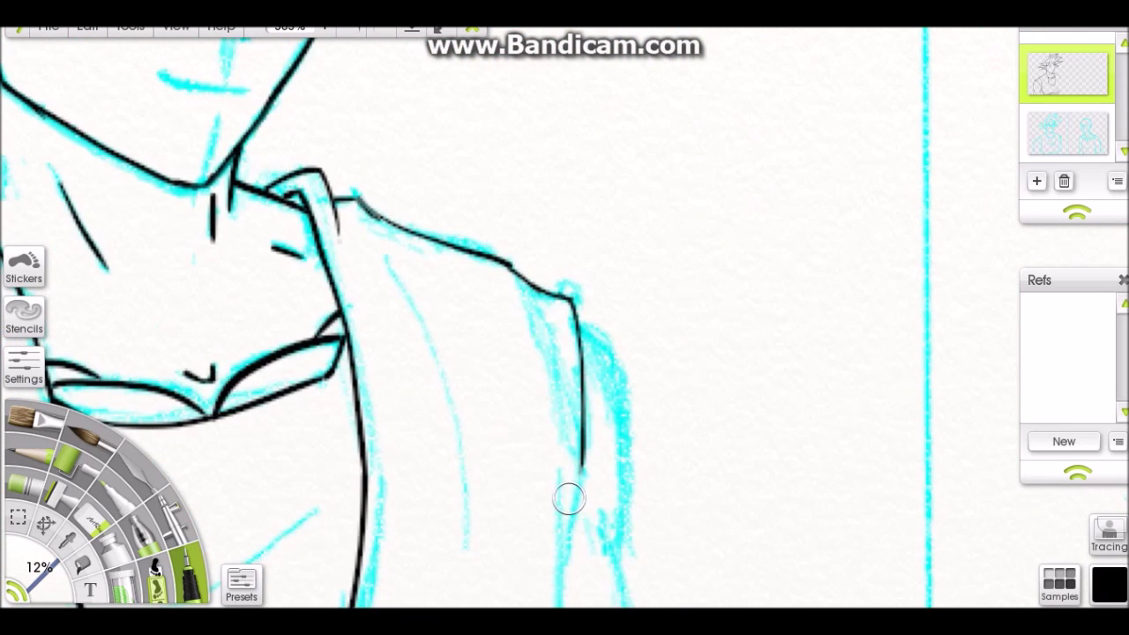
Ink the far side of Goku's torso from the armhole down to the waist
{"action": "scroll", "coordinate": [668, 322], "scroll_direction": "down", "scroll_amount": 3}
{"action": "left_click_drag", "start_coordinate": [567, 214], "coordinate": [552, 302]}
{"action": "scroll", "coordinate": [542, 252], "scroll_direction": "down", "scroll_amount": 3}
{"action": "left_click_drag", "start_coordinate": [649, 216], "coordinate": [618, 304]}
{"action": "scroll", "coordinate": [633, 229], "scroll_direction": "down", "scroll_amount": 3}
{"action": "left_click_drag", "start_coordinate": [692, 231], "coordinate": [657, 335]}
Ink the outer contour of Goku's far arm from shoulder to forearm, redoing the first shoulder stroke
{"action": "scroll", "coordinate": [675, 247], "scroll_direction": "up", "scroll_amount": 2}
{"action": "scroll", "coordinate": [612, 319], "scroll_direction": "up", "scroll_amount": 3}
{"action": "left_click_drag", "start_coordinate": [461, 221], "coordinate": [506, 373]}
{"action": "key", "text": "ctrl+z"}
{"action": "scroll", "coordinate": [494, 298], "scroll_direction": "down", "scroll_amount": 3}
{"action": "left_click_drag", "start_coordinate": [537, 226], "coordinate": [559, 359]}
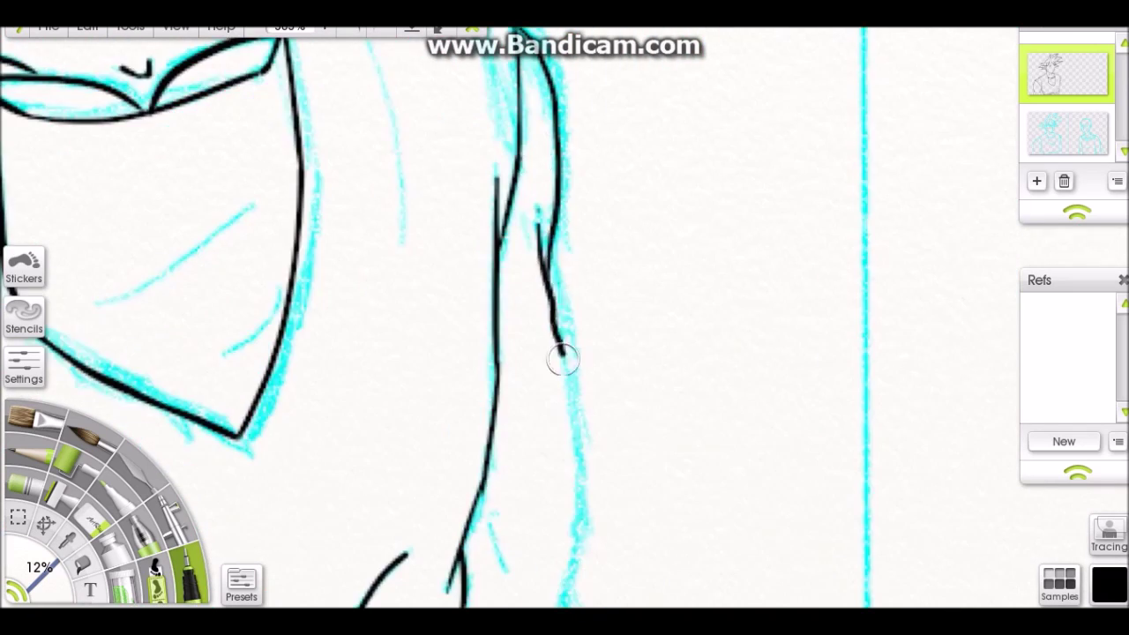
{"action": "scroll", "coordinate": [559, 359], "scroll_direction": "down", "scroll_amount": 3}
{"action": "left_click_drag", "start_coordinate": [609, 161], "coordinate": [603, 254]}
{"action": "scroll", "coordinate": [602, 254], "scroll_direction": "down", "scroll_amount": 3}
{"action": "left_click_drag", "start_coordinate": [653, 163], "coordinate": [660, 362]}
{"action": "scroll", "coordinate": [575, 497], "scroll_direction": "down", "scroll_amount": 5}
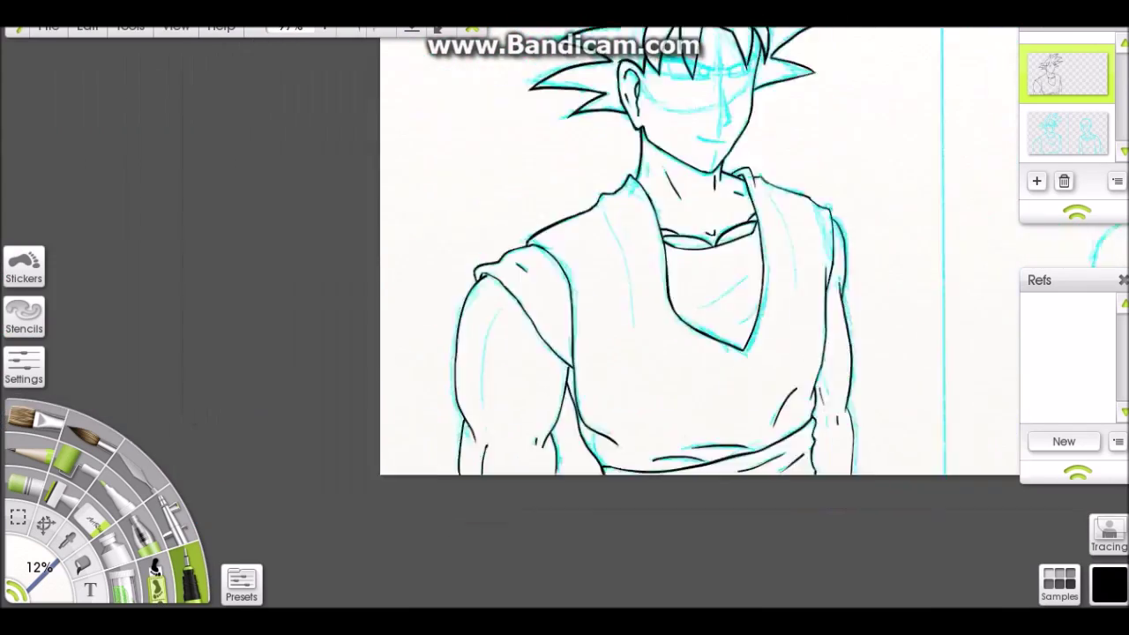
Ink the long fold lines on both sides of the gi and the creases on the undershirt
{"action": "scroll", "coordinate": [565, 306], "scroll_direction": "up", "scroll_amount": 5}
{"action": "mouse_move", "coordinate": [588, 146]}
{"action": "left_mouse_down"}
{"action": "mouse_move", "coordinate": [632, 239]}
{"action": "mouse_move", "coordinate": [660, 397]}
{"action": "left_mouse_up"}
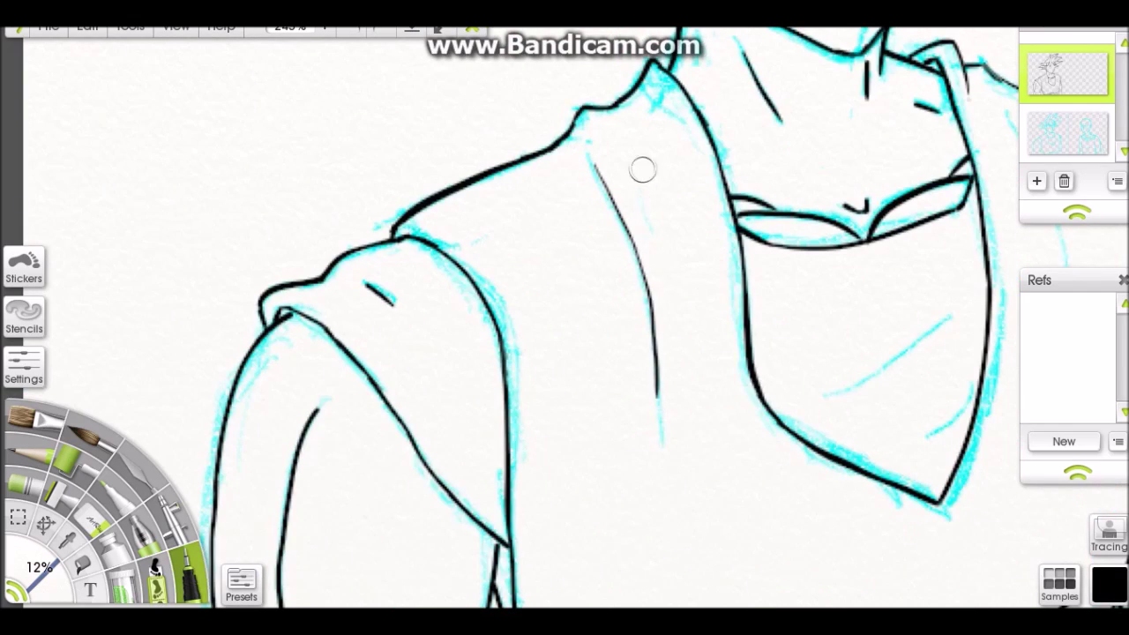
{"action": "left_click_drag", "start_coordinate": [637, 212], "coordinate": [658, 265]}
{"action": "scroll", "coordinate": [638, 436], "scroll_direction": "right", "scroll_amount": 3}
{"action": "left_click_drag", "start_coordinate": [634, 441], "coordinate": [760, 363]}
{"action": "left_click_drag", "start_coordinate": [767, 446], "coordinate": [716, 490]}
{"action": "scroll", "coordinate": [612, 398], "scroll_direction": "right", "scroll_amount": 2}
{"action": "left_click_drag", "start_coordinate": [692, 169], "coordinate": [735, 336]}
{"action": "scroll", "coordinate": [737, 342], "scroll_direction": "down", "scroll_amount": 3}
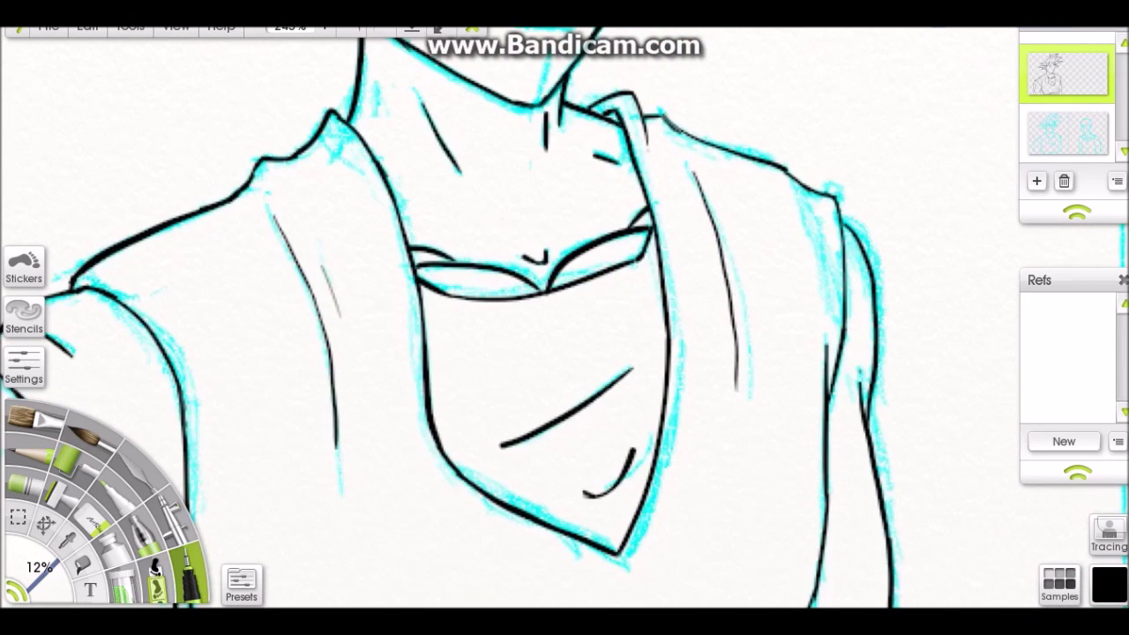
Ink Goku's eyebrows and eyes beneath the bangs
{"action": "right_click", "coordinate": [587, 256]}
{"action": "left_click", "coordinate": [615, 267]}
{"action": "mouse_move", "coordinate": [552, 225]}
{"action": "left_mouse_down"}
{"action": "mouse_move", "coordinate": [700, 159]}
{"action": "mouse_move", "coordinate": [706, 144]}
{"action": "mouse_move", "coordinate": [567, 220]}
{"action": "mouse_move", "coordinate": [693, 156]}
{"action": "left_mouse_up"}
{"action": "scroll", "coordinate": [618, 194], "scroll_direction": "left", "scroll_amount": 3}
{"action": "mouse_move", "coordinate": [618, 196]}
{"action": "left_mouse_down"}
{"action": "mouse_move", "coordinate": [383, 177]}
{"action": "mouse_move", "coordinate": [504, 168]}
{"action": "mouse_move", "coordinate": [550, 209]}
{"action": "mouse_move", "coordinate": [383, 171]}
{"action": "mouse_move", "coordinate": [429, 159]}
{"action": "mouse_move", "coordinate": [529, 196]}
{"action": "left_mouse_up"}
{"action": "scroll", "coordinate": [616, 240], "scroll_direction": "right", "scroll_amount": 3}
{"action": "mouse_move", "coordinate": [618, 240]}
{"action": "left_mouse_down"}
{"action": "mouse_move", "coordinate": [673, 244]}
{"action": "mouse_move", "coordinate": [650, 209]}
{"action": "left_mouse_up"}
{"action": "left_click_drag", "start_coordinate": [527, 228], "coordinate": [465, 274]}
{"action": "left_click_drag", "start_coordinate": [467, 227], "coordinate": [480, 240]}
{"action": "left_click_drag", "start_coordinate": [710, 196], "coordinate": [722, 207]}
{"action": "scroll", "coordinate": [517, 277], "scroll_direction": "up", "scroll_amount": 3}
Ink Goku's nose and mouth over the cyan guides
{"action": "mouse_move", "coordinate": [484, 225]}
{"action": "left_mouse_down"}
{"action": "mouse_move", "coordinate": [510, 371]}
{"action": "mouse_move", "coordinate": [494, 401]}
{"action": "left_mouse_up"}
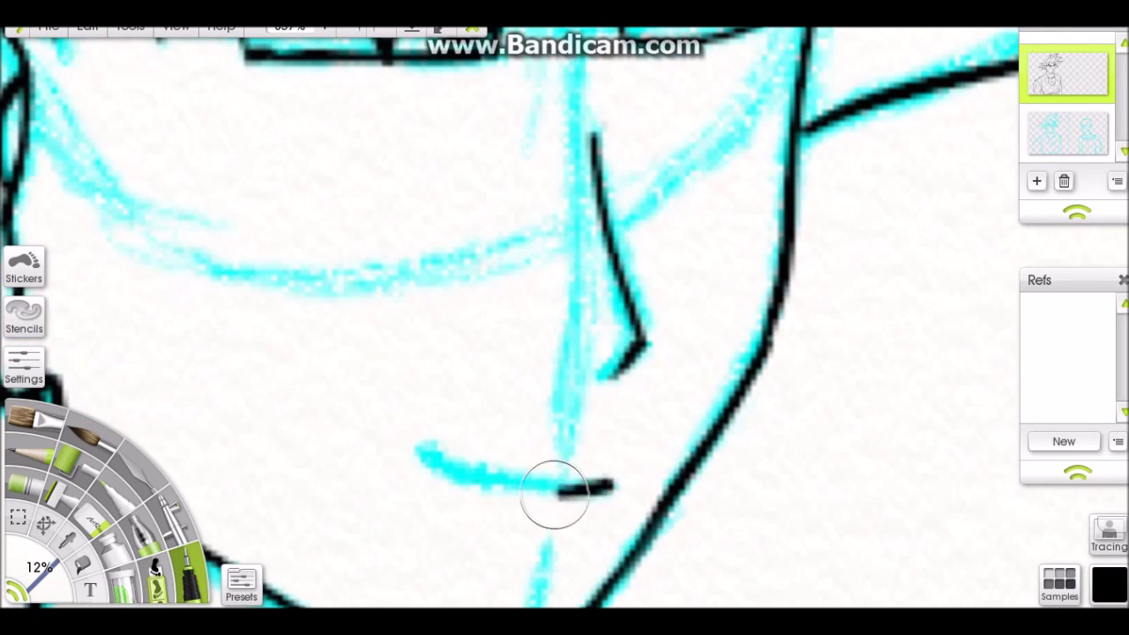
{"action": "left_click_drag", "start_coordinate": [310, 545], "coordinate": [508, 583]}
{"action": "scroll", "coordinate": [591, 348], "scroll_direction": "down", "scroll_amount": 5}
Ink the bald hero's cheek, chin and jawline up to the ear
{"action": "scroll", "coordinate": [423, 266], "scroll_direction": "up", "scroll_amount": 3}
{"action": "scroll", "coordinate": [400, 296], "scroll_direction": "up", "scroll_amount": 3}
{"action": "mouse_move", "coordinate": [433, 182]}
{"action": "left_mouse_down"}
{"action": "mouse_move", "coordinate": [457, 362]}
{"action": "mouse_move", "coordinate": [444, 388]}
{"action": "left_mouse_up"}
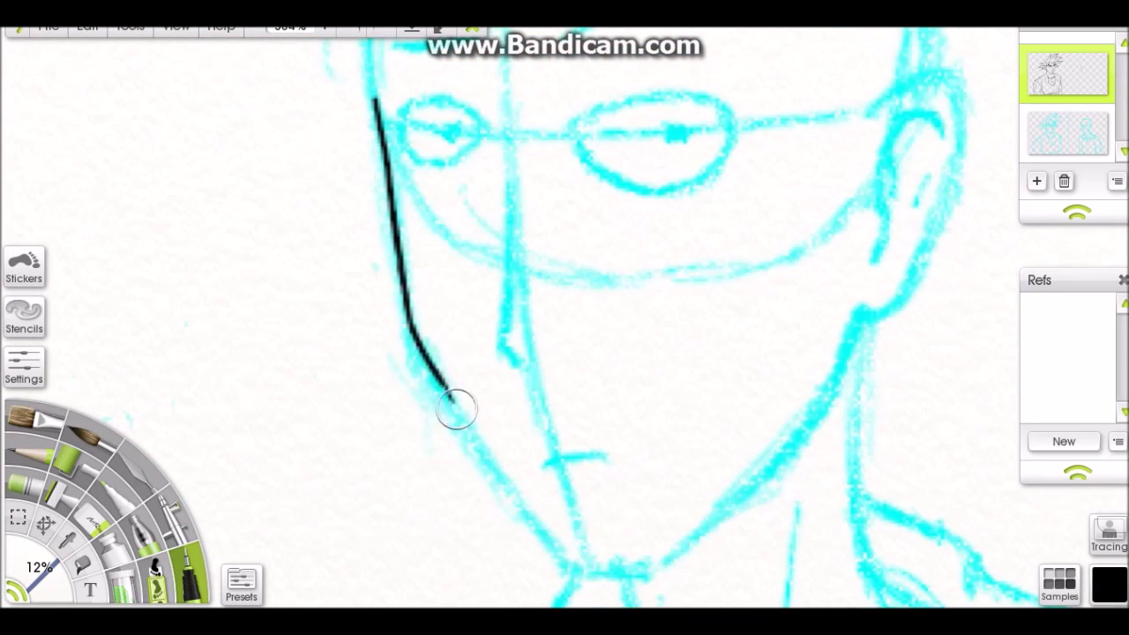
{"action": "left_click_drag", "start_coordinate": [468, 430], "coordinate": [575, 558]}
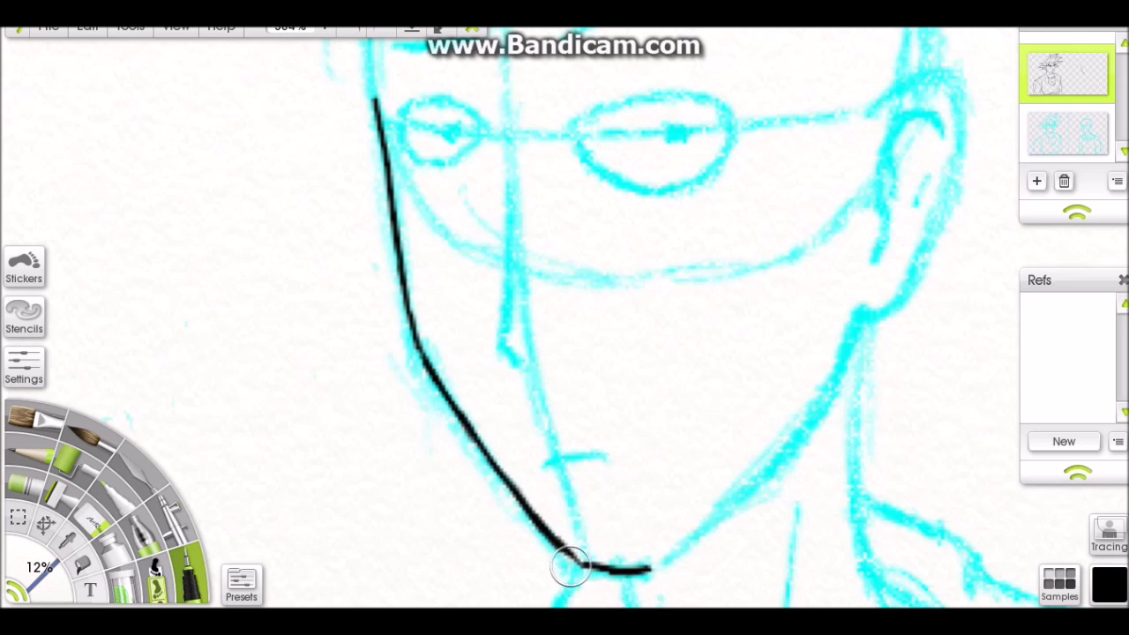
{"action": "mouse_move", "coordinate": [656, 290]}
{"action": "left_mouse_down"}
{"action": "mouse_move", "coordinate": [592, 398]}
{"action": "mouse_move", "coordinate": [425, 540]}
{"action": "left_mouse_up"}
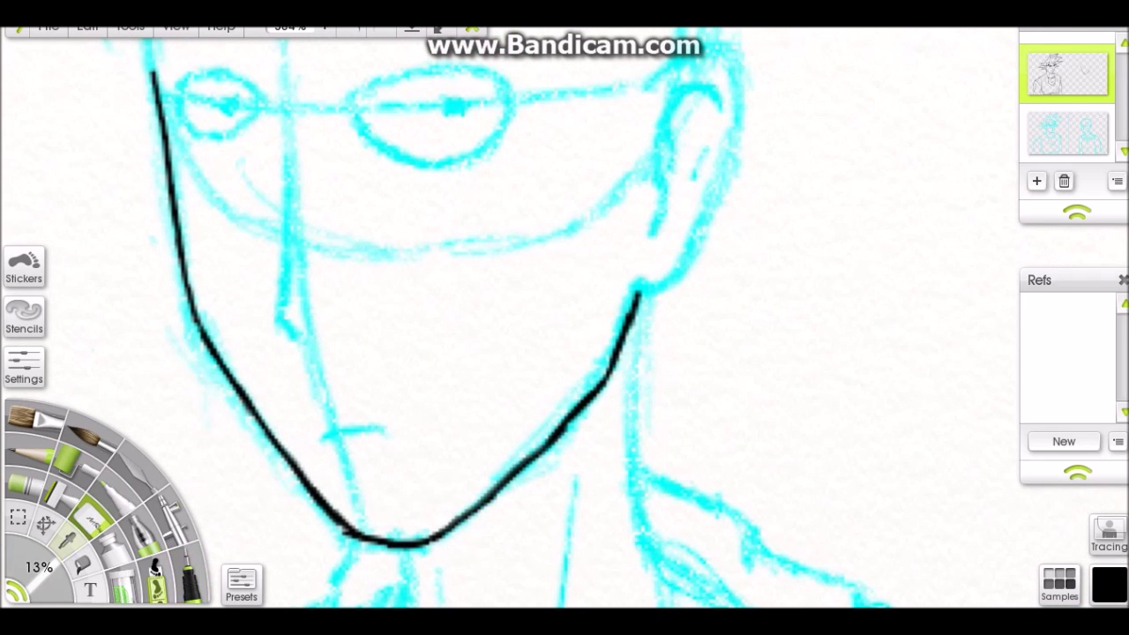
Ink the bald hero's rounded skull and ear, adding the two oval shine marks on the scalp
{"action": "mouse_move", "coordinate": [397, 607]}
{"action": "left_mouse_down"}
{"action": "mouse_move", "coordinate": [378, 453]}
{"action": "mouse_move", "coordinate": [449, 166]}
{"action": "mouse_move", "coordinate": [605, 83]}
{"action": "left_mouse_up"}
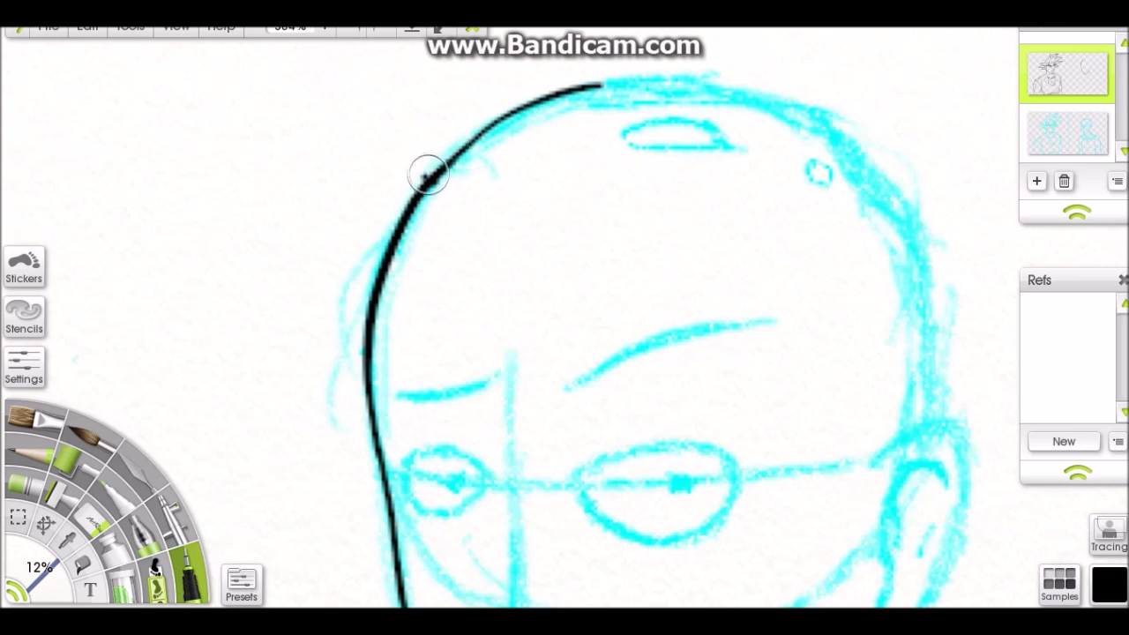
{"action": "left_click_drag", "start_coordinate": [227, 138], "coordinate": [388, 220]}
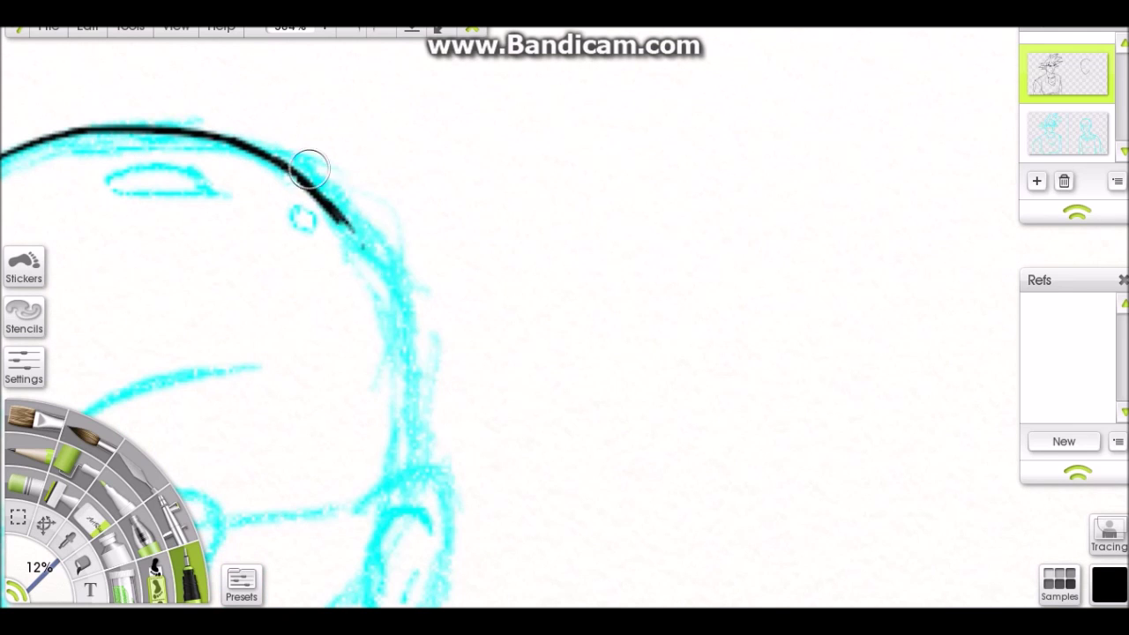
{"action": "mouse_move", "coordinate": [452, 159]}
{"action": "left_mouse_down"}
{"action": "mouse_move", "coordinate": [452, 328]}
{"action": "mouse_move", "coordinate": [563, 150]}
{"action": "left_mouse_up"}
{"action": "mouse_move", "coordinate": [524, 183]}
{"action": "left_mouse_down"}
{"action": "mouse_move", "coordinate": [597, 259]}
{"action": "mouse_move", "coordinate": [509, 380]}
{"action": "left_mouse_up"}
{"action": "mouse_move", "coordinate": [589, 207]}
{"action": "left_mouse_down"}
{"action": "mouse_move", "coordinate": [532, 259]}
{"action": "mouse_move", "coordinate": [567, 277]}
{"action": "mouse_move", "coordinate": [751, 587]}
{"action": "left_mouse_up"}
{"action": "left_click_drag", "start_coordinate": [521, 164], "coordinate": [523, 172]}
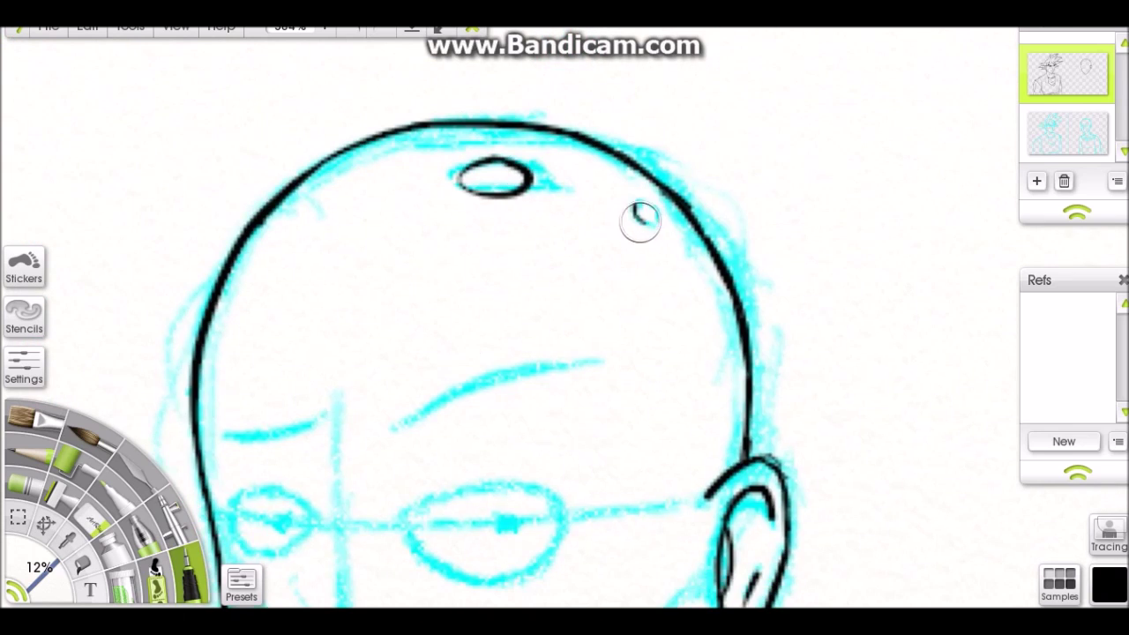
{"action": "left_click_drag", "start_coordinate": [640, 220], "coordinate": [617, 53]}
Ink the bald hero's neck, the near collar flap and the wavy cape edge on the far shoulder
{"action": "mouse_move", "coordinate": [549, 259]}
{"action": "left_mouse_down"}
{"action": "mouse_move", "coordinate": [555, 343]}
{"action": "mouse_move", "coordinate": [544, 148]}
{"action": "left_mouse_up"}
{"action": "mouse_move", "coordinate": [429, 253]}
{"action": "left_mouse_down"}
{"action": "mouse_move", "coordinate": [532, 360]}
{"action": "mouse_move", "coordinate": [303, 462]}
{"action": "left_mouse_up"}
{"action": "right_click", "coordinate": [504, 206]}
{"action": "key", "text": "Escape"}
{"action": "left_click_drag", "start_coordinate": [503, 224], "coordinate": [660, 331]}
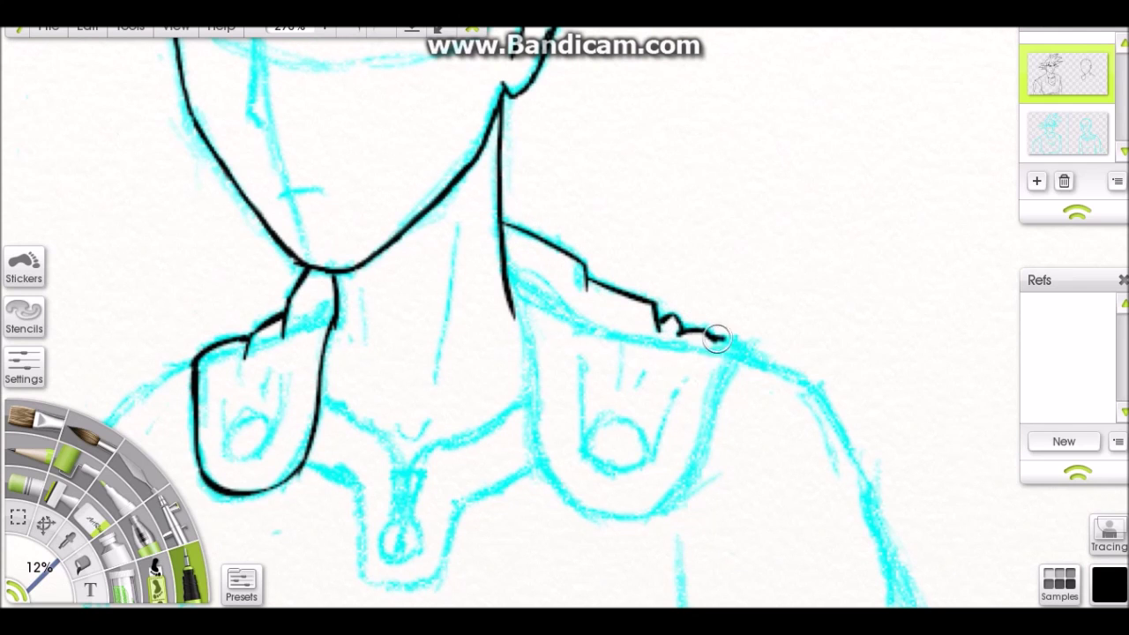
Ink the far collar flap, then add round buttons and crease lines to both flaps
{"action": "left_click_drag", "start_coordinate": [545, 475], "coordinate": [496, 236]}
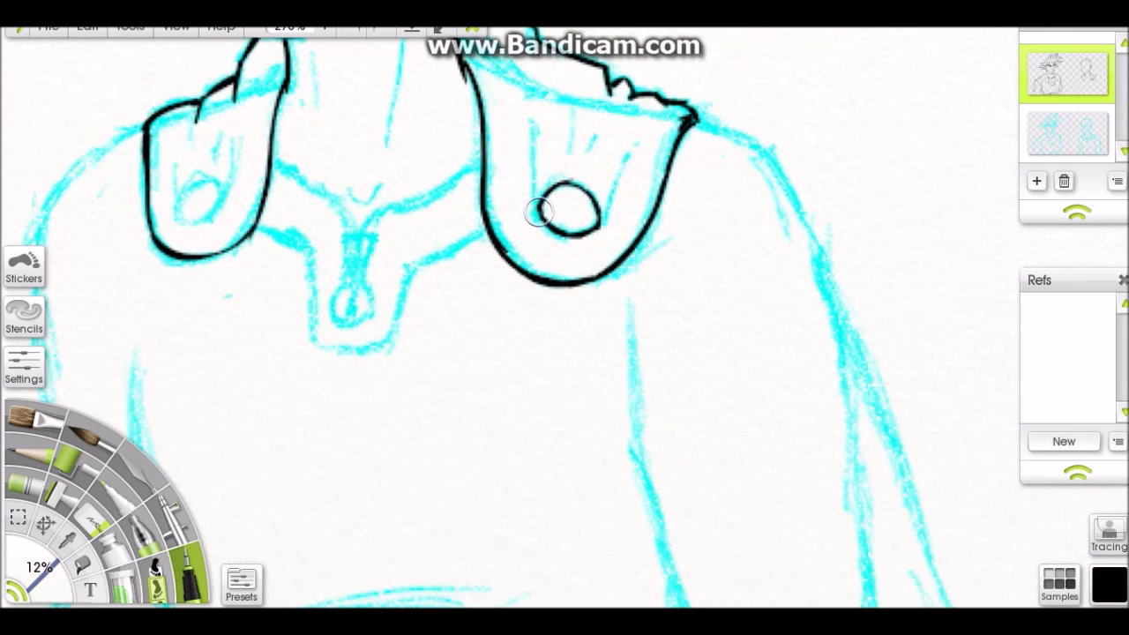
{"action": "left_click_drag", "start_coordinate": [536, 234], "coordinate": [538, 234]}
{"action": "left_click_drag", "start_coordinate": [527, 192], "coordinate": [430, 247]}
{"action": "left_click_drag", "start_coordinate": [514, 265], "coordinate": [719, 269]}
Ink the suit's V-shaped neckline, zipper panel and zipper pull, plus the neck creases
{"action": "left_click_drag", "start_coordinate": [534, 259], "coordinate": [486, 149]}
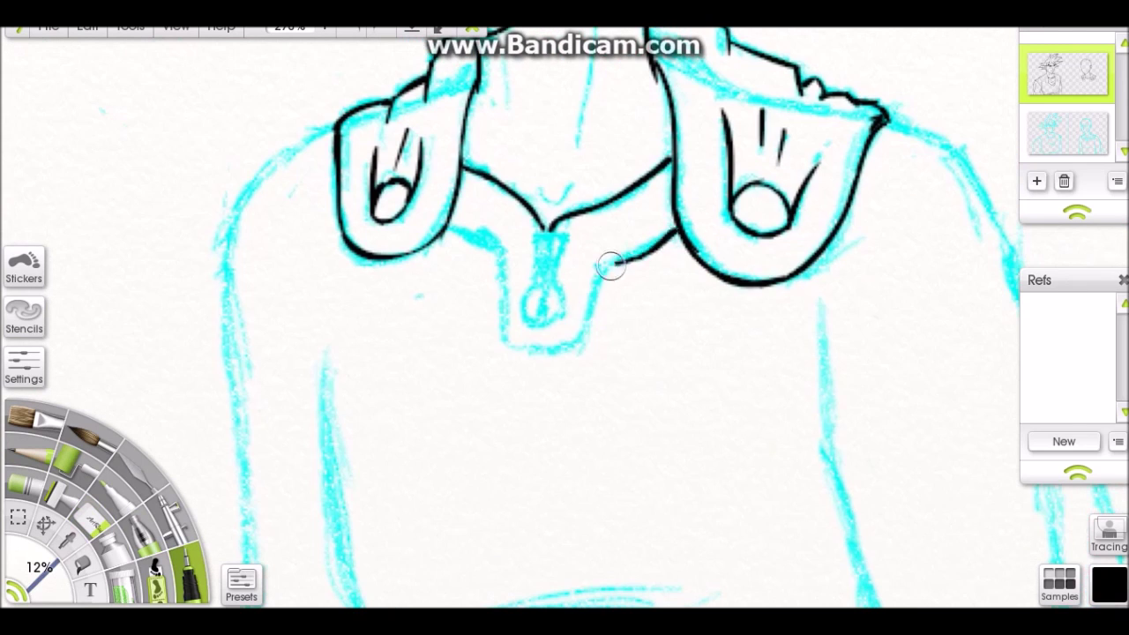
{"action": "mouse_move", "coordinate": [680, 232]}
{"action": "left_mouse_down"}
{"action": "mouse_move", "coordinate": [497, 330]}
{"action": "mouse_move", "coordinate": [494, 265]}
{"action": "mouse_move", "coordinate": [452, 231]}
{"action": "left_mouse_up"}
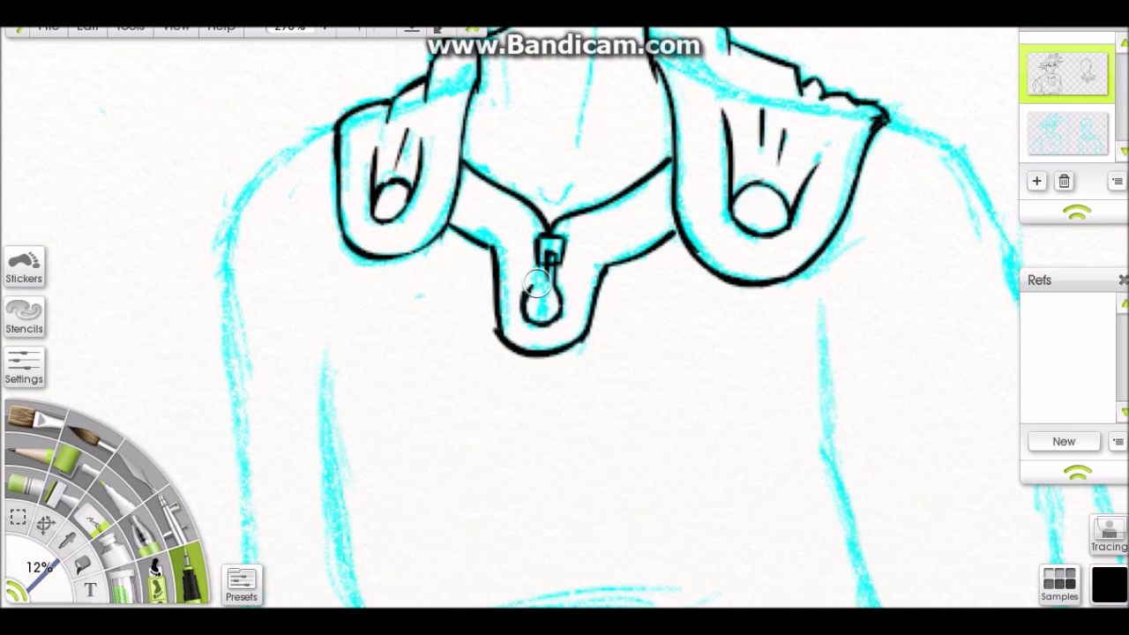
{"action": "left_click_drag", "start_coordinate": [487, 213], "coordinate": [384, 236]}
Ink the bald hero's shoulders, arms, torso sides and cape edges
{"action": "left_click_drag", "start_coordinate": [439, 377], "coordinate": [522, 232]}
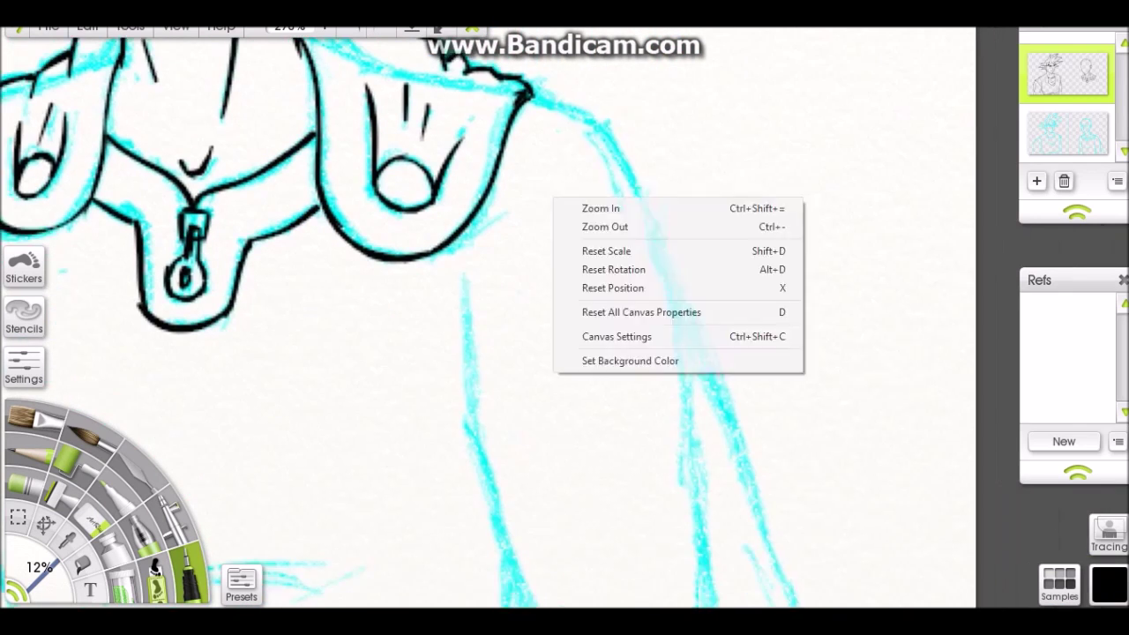
{"action": "mouse_move", "coordinate": [629, 228]}
{"action": "left_mouse_down"}
{"action": "mouse_move", "coordinate": [585, 101]}
{"action": "mouse_move", "coordinate": [647, 421]}
{"action": "mouse_move", "coordinate": [597, 474]}
{"action": "mouse_move", "coordinate": [869, 497]}
{"action": "mouse_move", "coordinate": [789, 345]}
{"action": "mouse_move", "coordinate": [660, 38]}
{"action": "mouse_move", "coordinate": [680, 280]}
{"action": "mouse_move", "coordinate": [530, 215]}
{"action": "mouse_move", "coordinate": [597, 312]}
{"action": "mouse_move", "coordinate": [559, 428]}
{"action": "mouse_move", "coordinate": [606, 529]}
{"action": "left_mouse_up"}
{"action": "mouse_move", "coordinate": [585, 97]}
{"action": "left_mouse_down"}
{"action": "mouse_move", "coordinate": [621, 355]}
{"action": "mouse_move", "coordinate": [620, 461]}
{"action": "mouse_move", "coordinate": [650, 517]}
{"action": "mouse_move", "coordinate": [616, 536]}
{"action": "mouse_move", "coordinate": [618, 609]}
{"action": "left_mouse_up"}
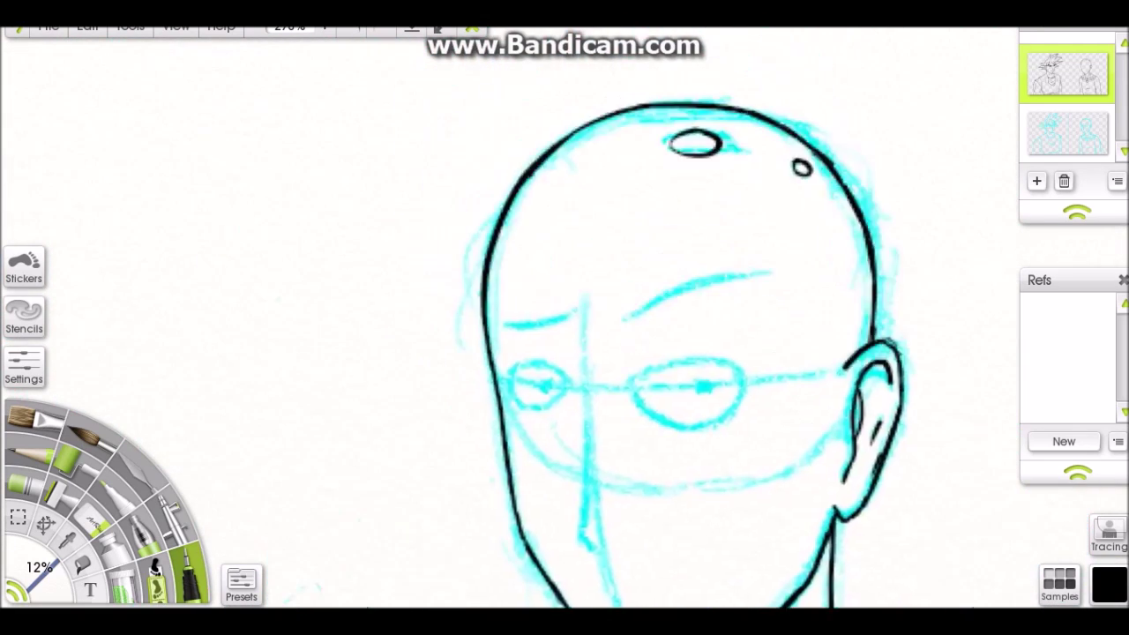
Ink the bald hero's oval eyes with small pupils, then the eyebrows, nose and short mouth line
{"action": "left_click_drag", "start_coordinate": [547, 310], "coordinate": [657, 294]}
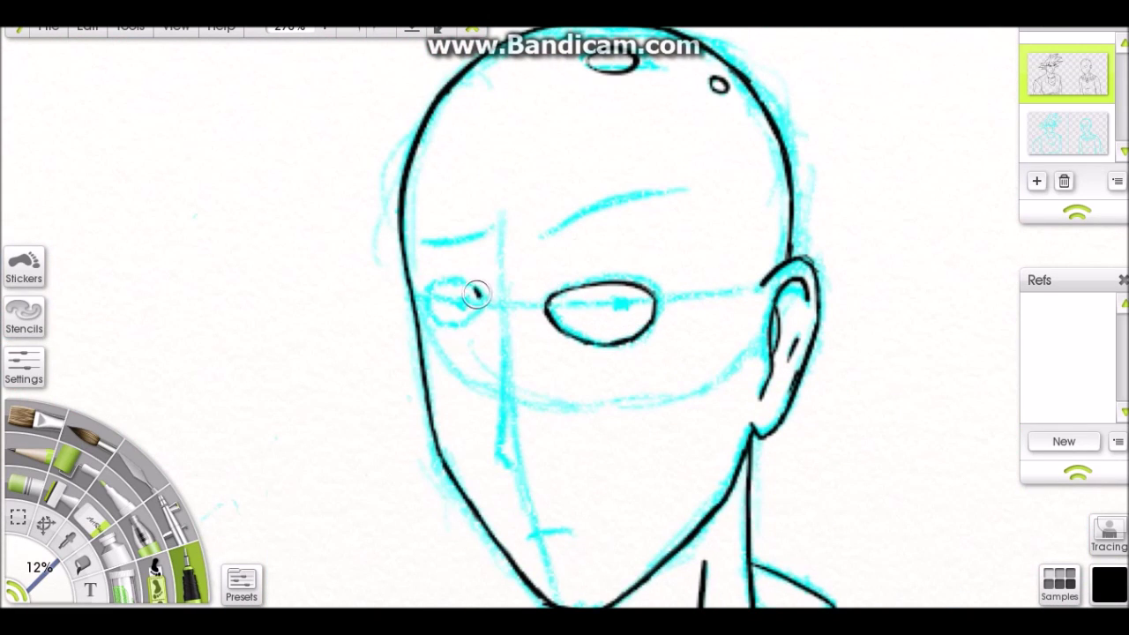
{"action": "left_click_drag", "start_coordinate": [573, 304], "coordinate": [552, 441]}
{"action": "left_click_drag", "start_coordinate": [635, 187], "coordinate": [780, 152]}
Ink the fabric creases across the bald hero's torso and complete the arm and cape lines beside it
{"action": "mouse_move", "coordinate": [517, 199]}
{"action": "left_mouse_down"}
{"action": "mouse_move", "coordinate": [573, 182]}
{"action": "mouse_move", "coordinate": [468, 176]}
{"action": "mouse_move", "coordinate": [416, 141]}
{"action": "mouse_move", "coordinate": [536, 433]}
{"action": "mouse_move", "coordinate": [573, 565]}
{"action": "left_mouse_up"}
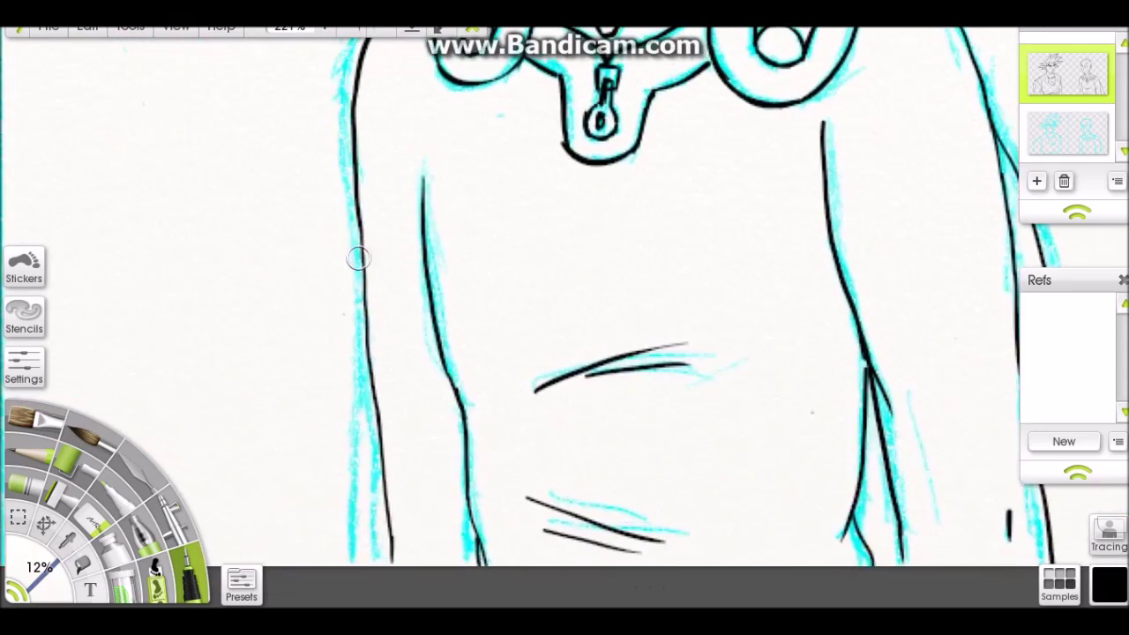
{"action": "right_click", "coordinate": [578, 251]}
{"action": "left_click", "coordinate": [661, 362]}
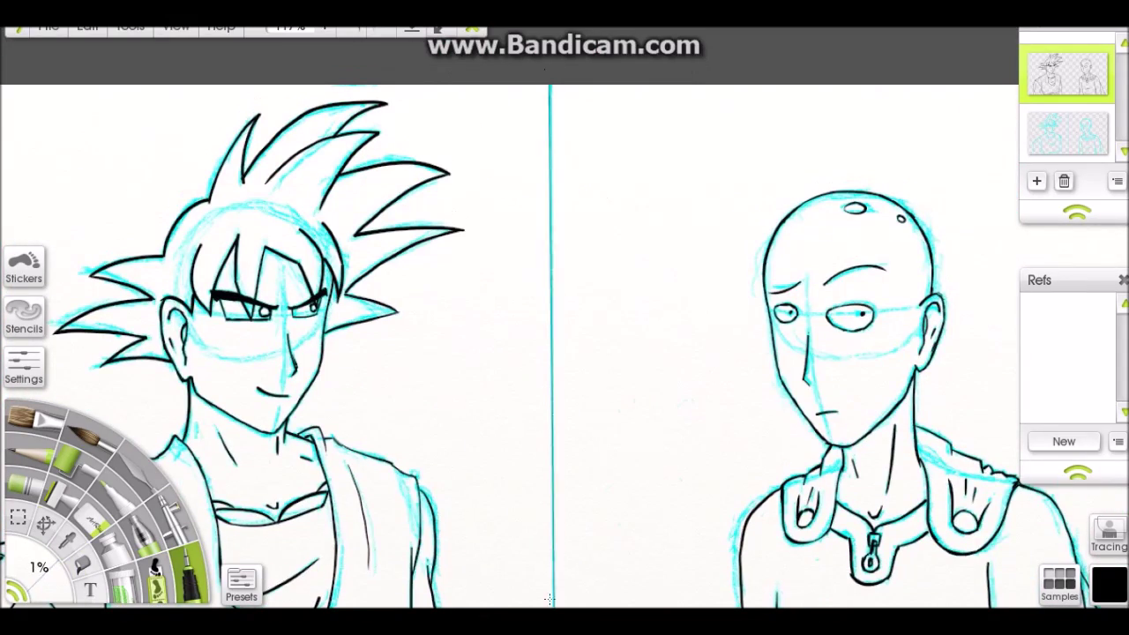
Ink a jagged zigzag divider down the centre line between the two characters and remove the cyan sketch from view
{"action": "scroll", "coordinate": [555, 170], "scroll_direction": "down", "scroll_amount": 5}
{"action": "scroll", "coordinate": [555, 170], "scroll_direction": "up", "scroll_amount": 3}
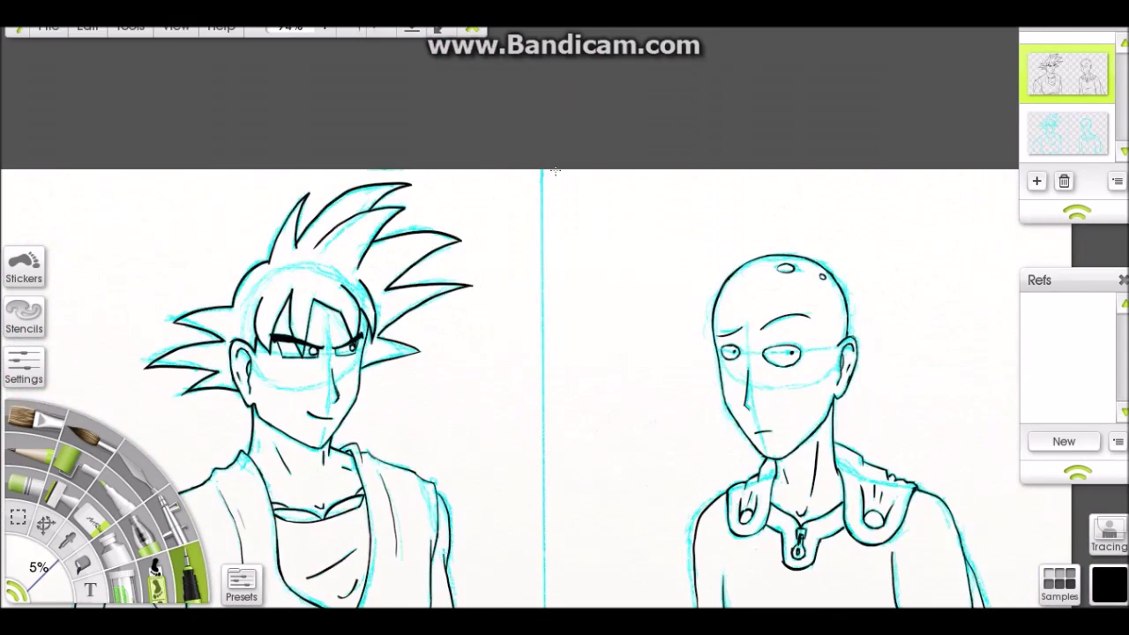
{"action": "left_click_drag", "start_coordinate": [519, 276], "coordinate": [542, 291]}
{"action": "scroll", "coordinate": [542, 290], "scroll_direction": "down", "scroll_amount": 5}
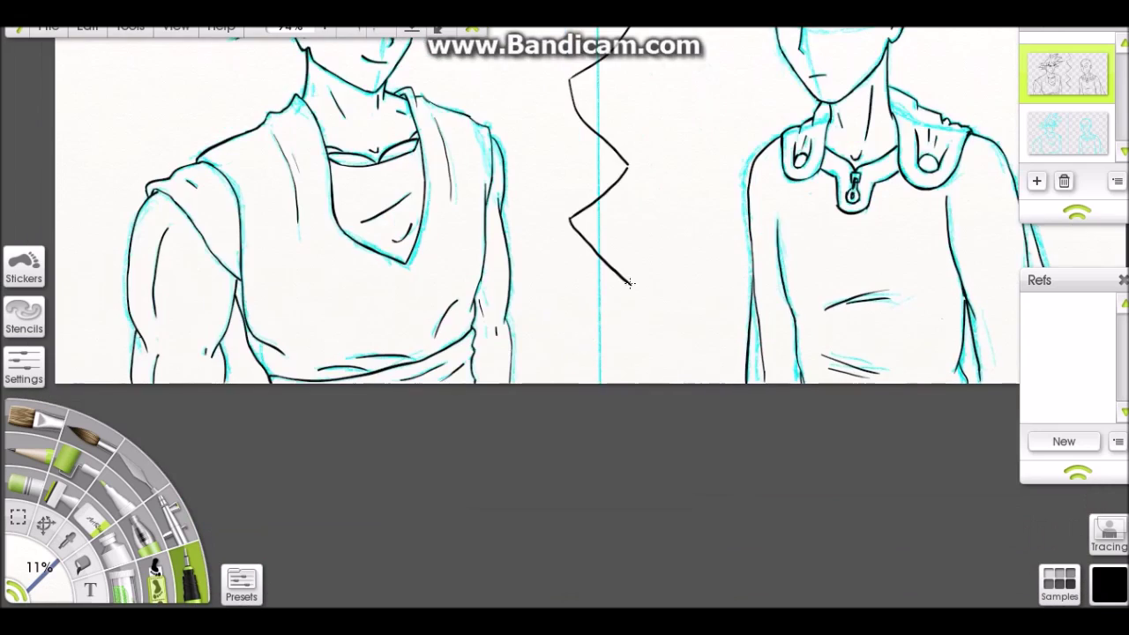
{"action": "scroll", "coordinate": [542, 290], "scroll_direction": "down", "scroll_amount": 3}
{"action": "scroll", "coordinate": [524, 217], "scroll_direction": "up", "scroll_amount": 3}
Handwrite "Son Goku", "VS" and "Saitama" with the pencil along the top of the drawing, and sign it at the lower centre
{"action": "left_click", "coordinate": [31, 452]}
{"action": "left_click_drag", "start_coordinate": [159, 110], "coordinate": [205, 119]}
{"action": "left_click_drag", "start_coordinate": [164, 152], "coordinate": [188, 160]}
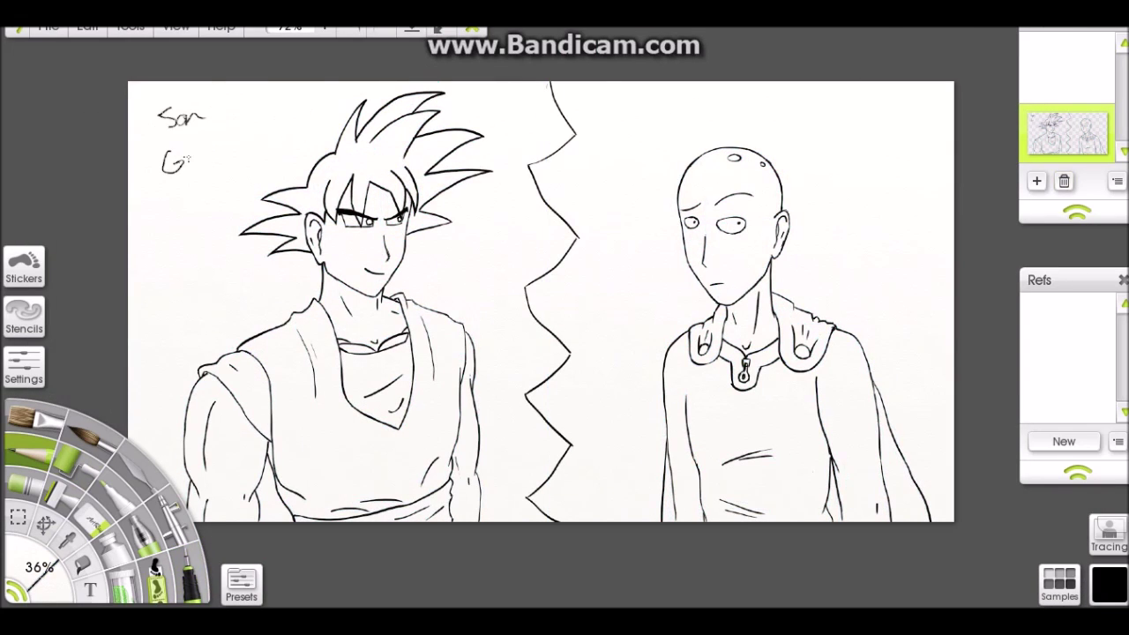
{"action": "left_click_drag", "start_coordinate": [571, 502], "coordinate": [578, 495]}
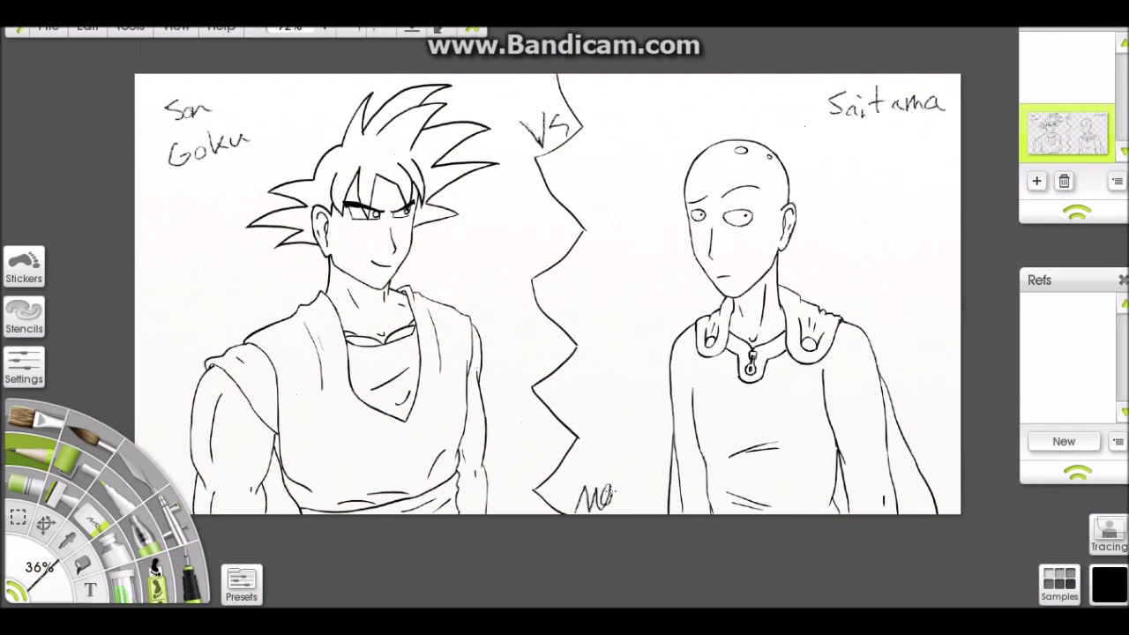
{"action": "left_click_drag", "start_coordinate": [603, 86], "coordinate": [658, 93]}
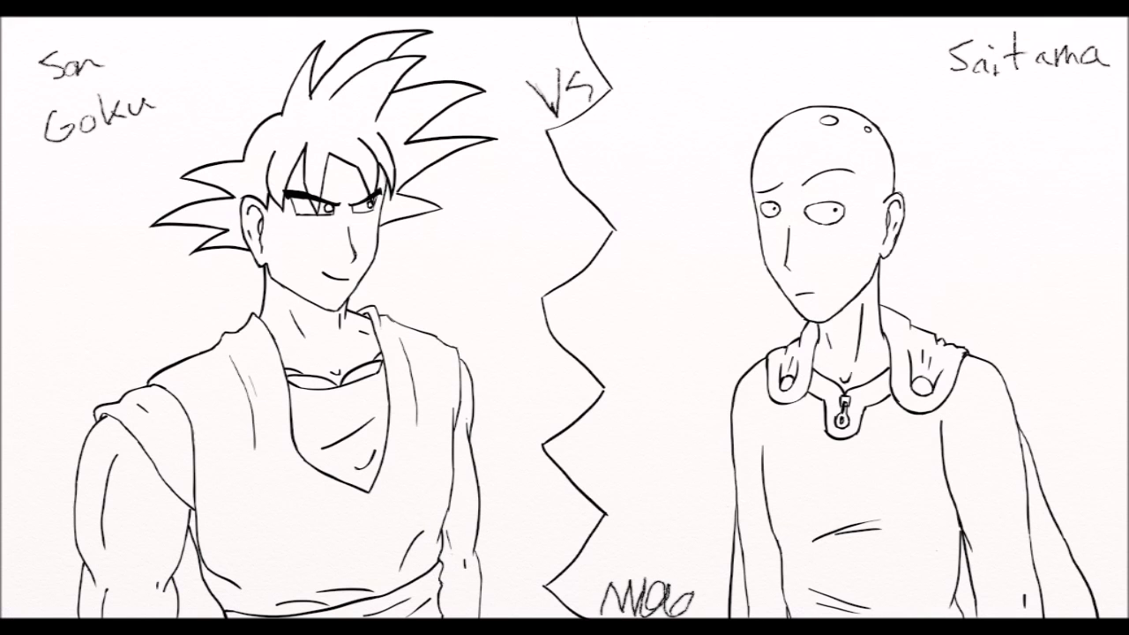